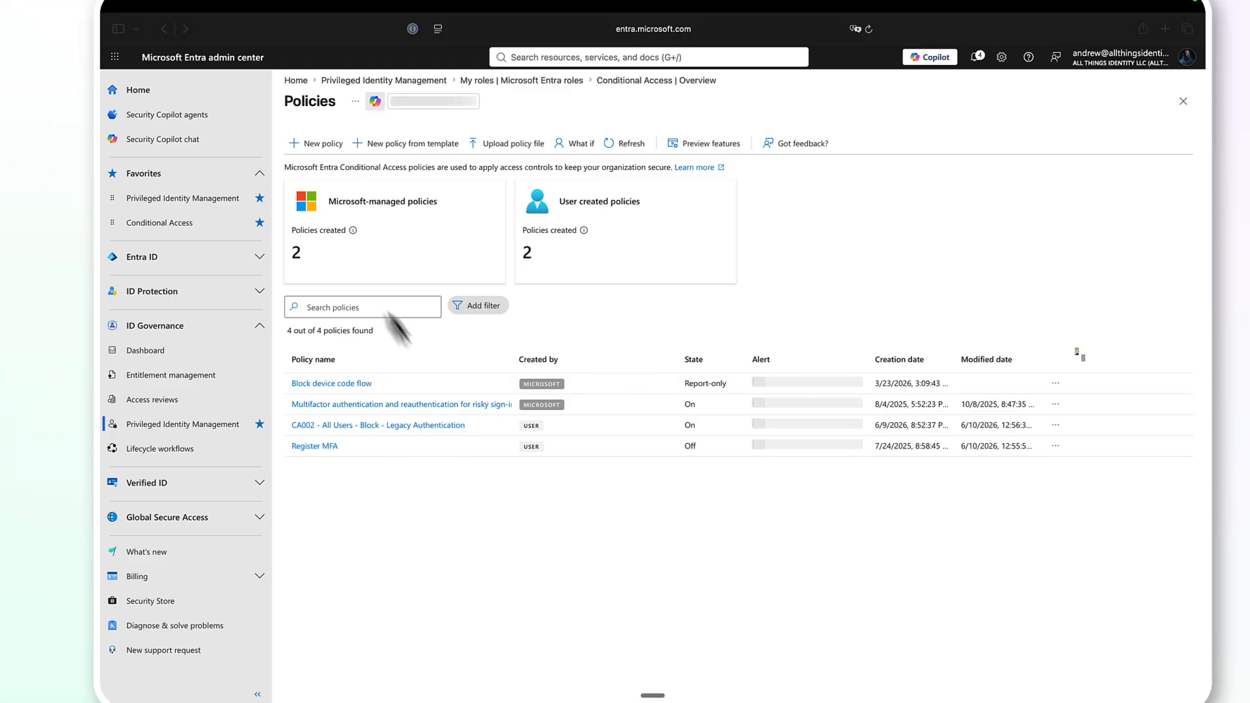
- Start a new Conditional Access policy that includes all users and targets all resources (formerly 'All cloud apps')
left_click(319, 145)
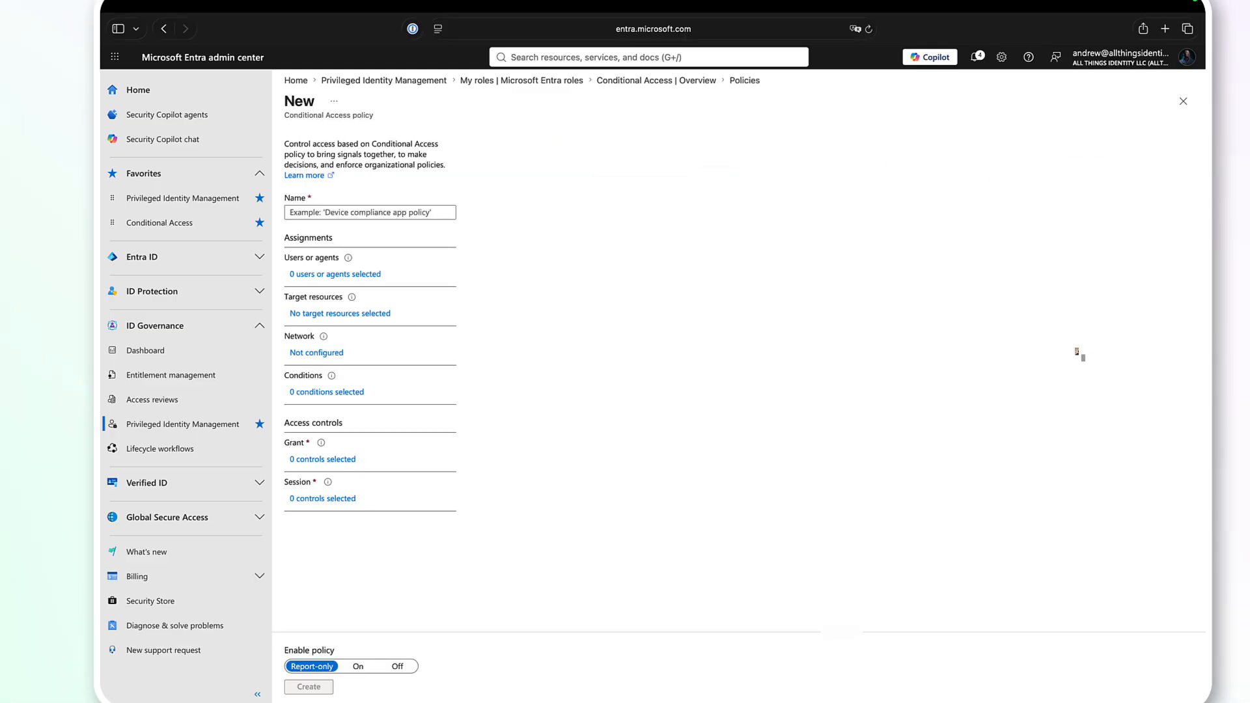
left_click(379, 284)
left_click(498, 276)
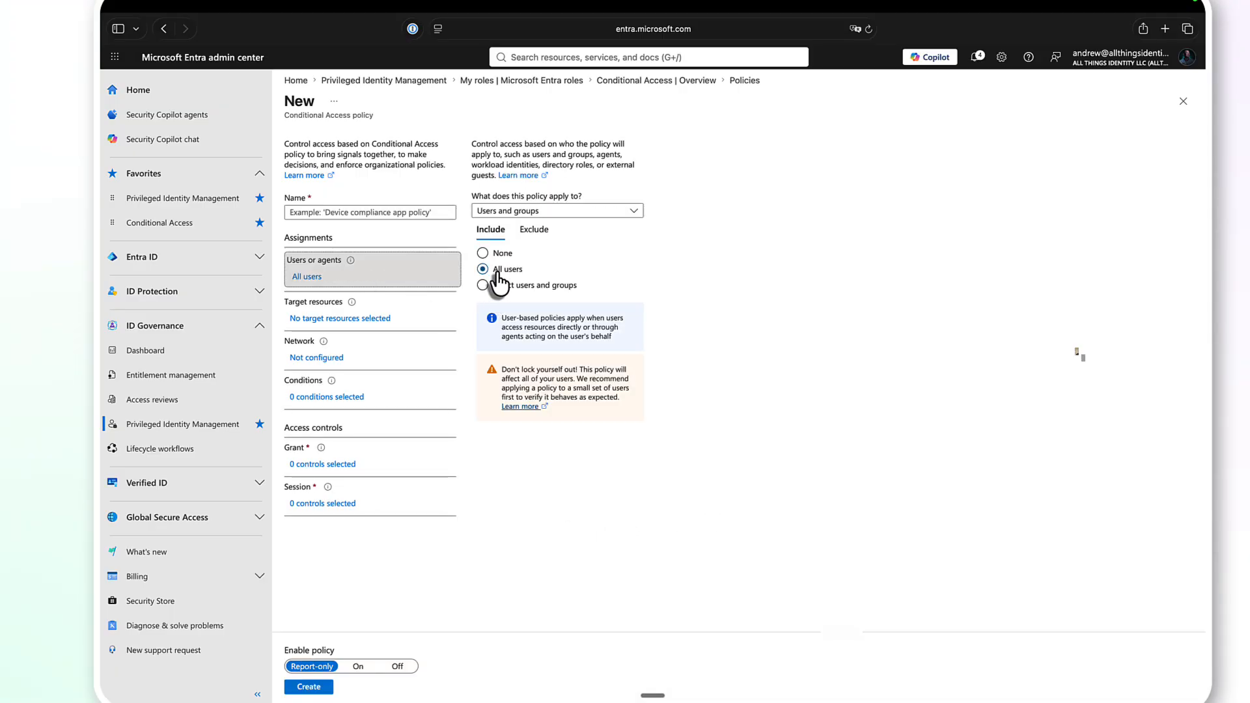
left_click(375, 319)
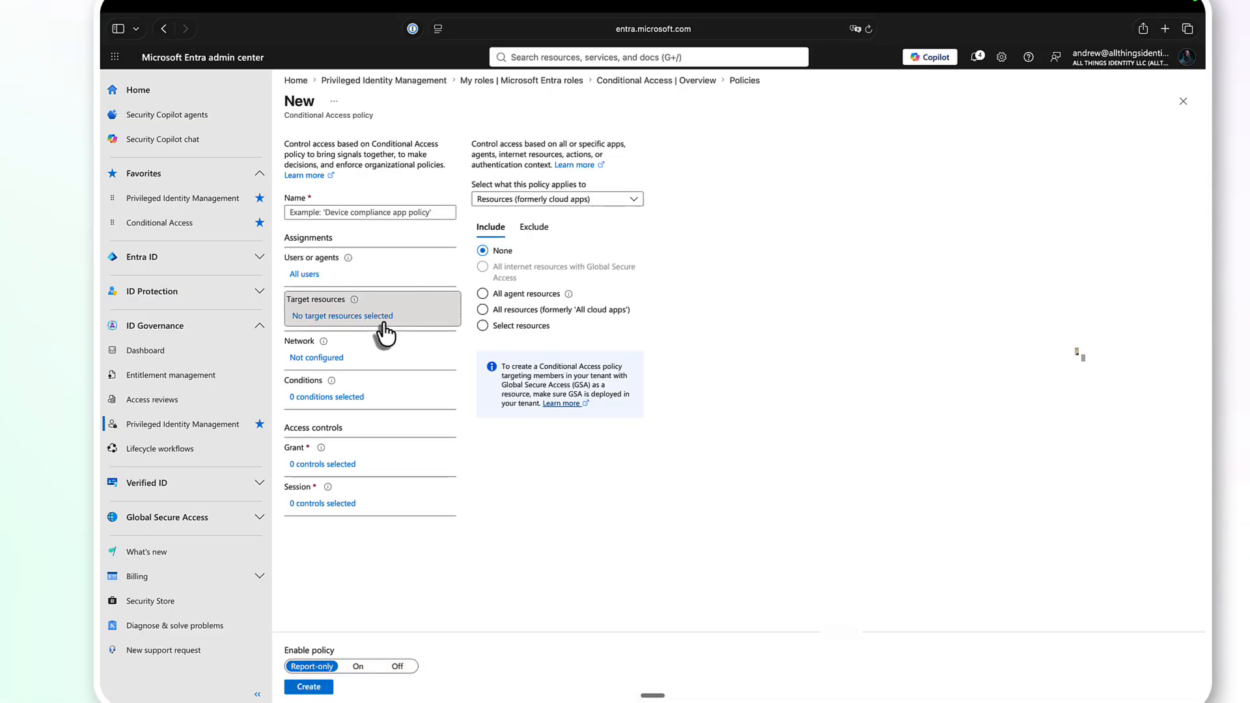
left_click(518, 311)
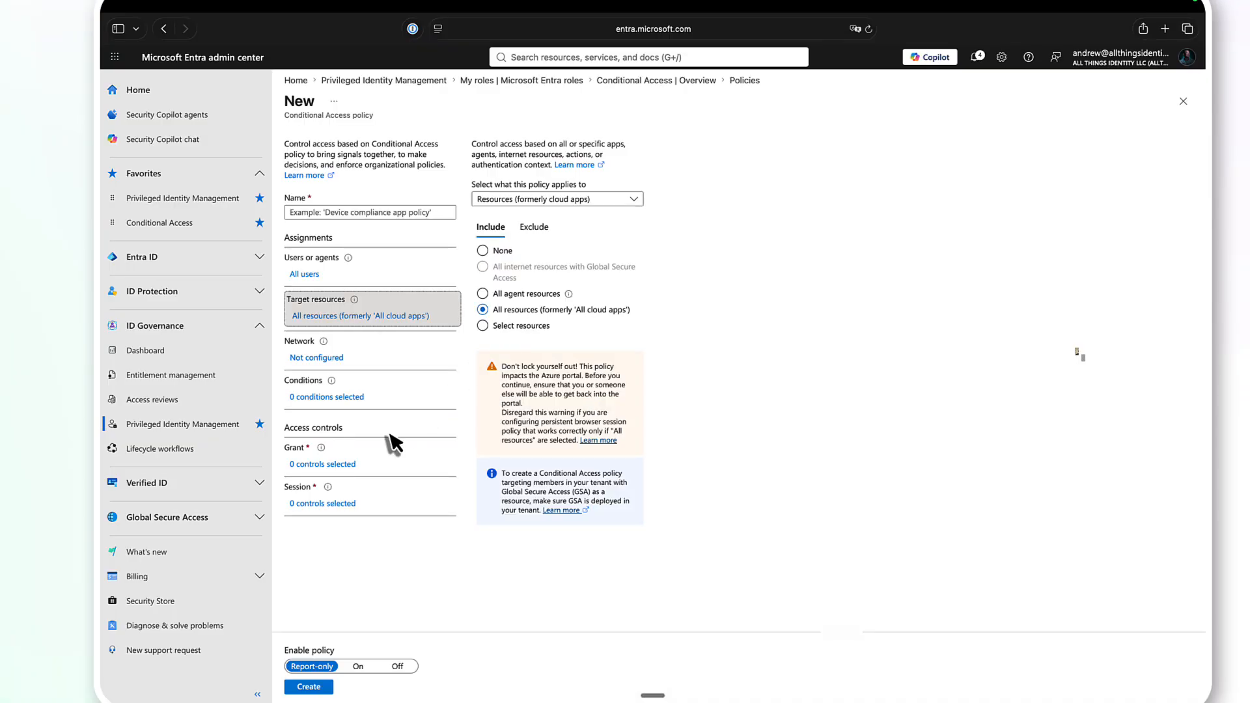
- Look at the device platforms condition, and try to create the policy with its state set to On
left_click(337, 400)
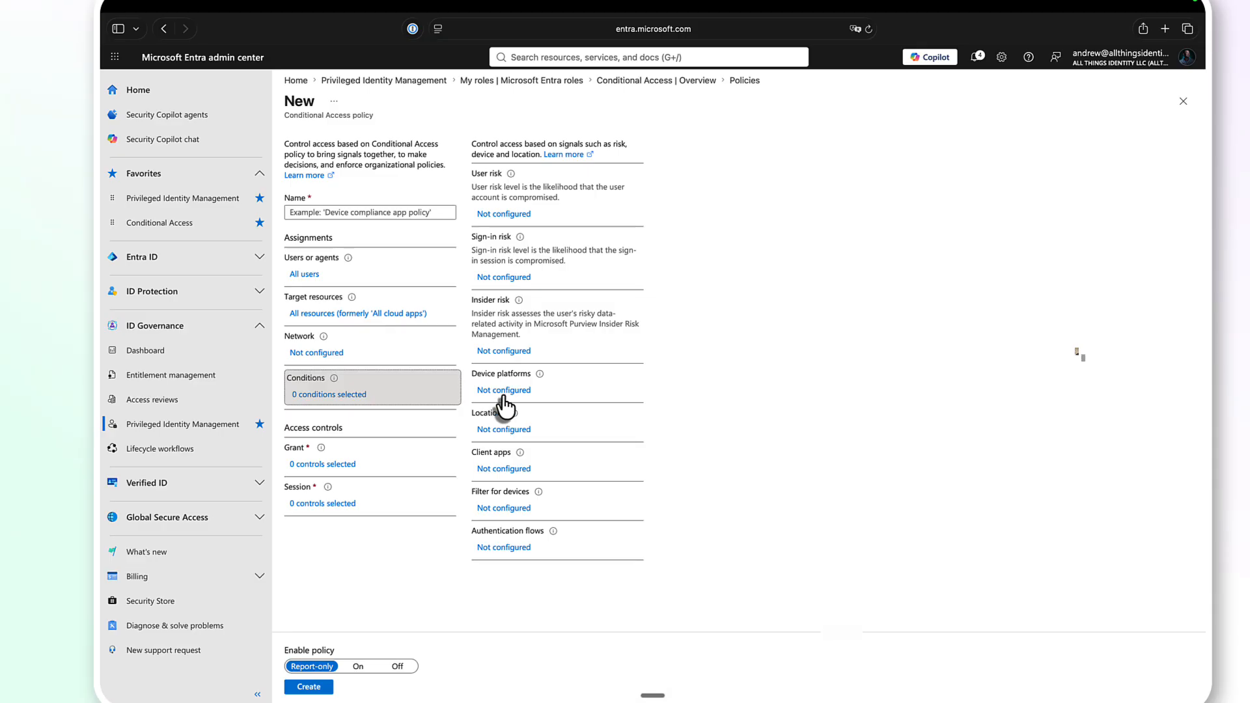
left_click(505, 393)
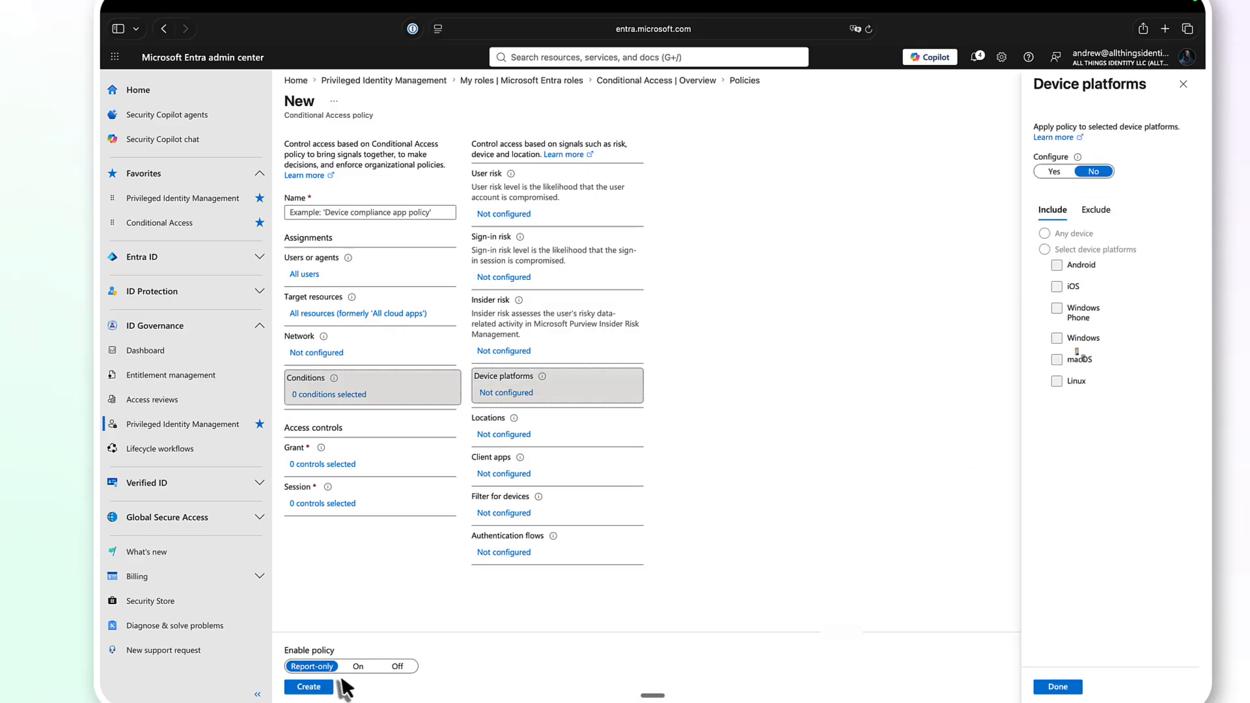
left_click(359, 667)
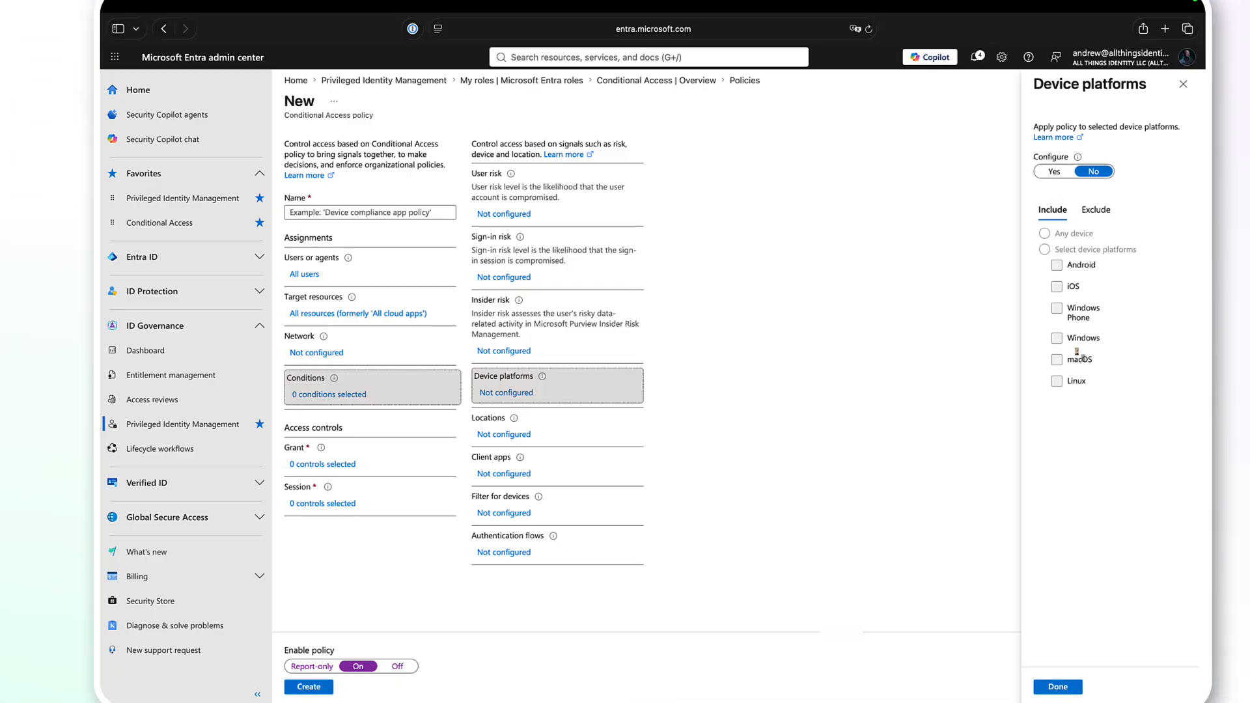
left_click(309, 687)
- Set the policy's grant control to grant access and require multifactor authentication
left_click(326, 474)
left_click(1043, 201)
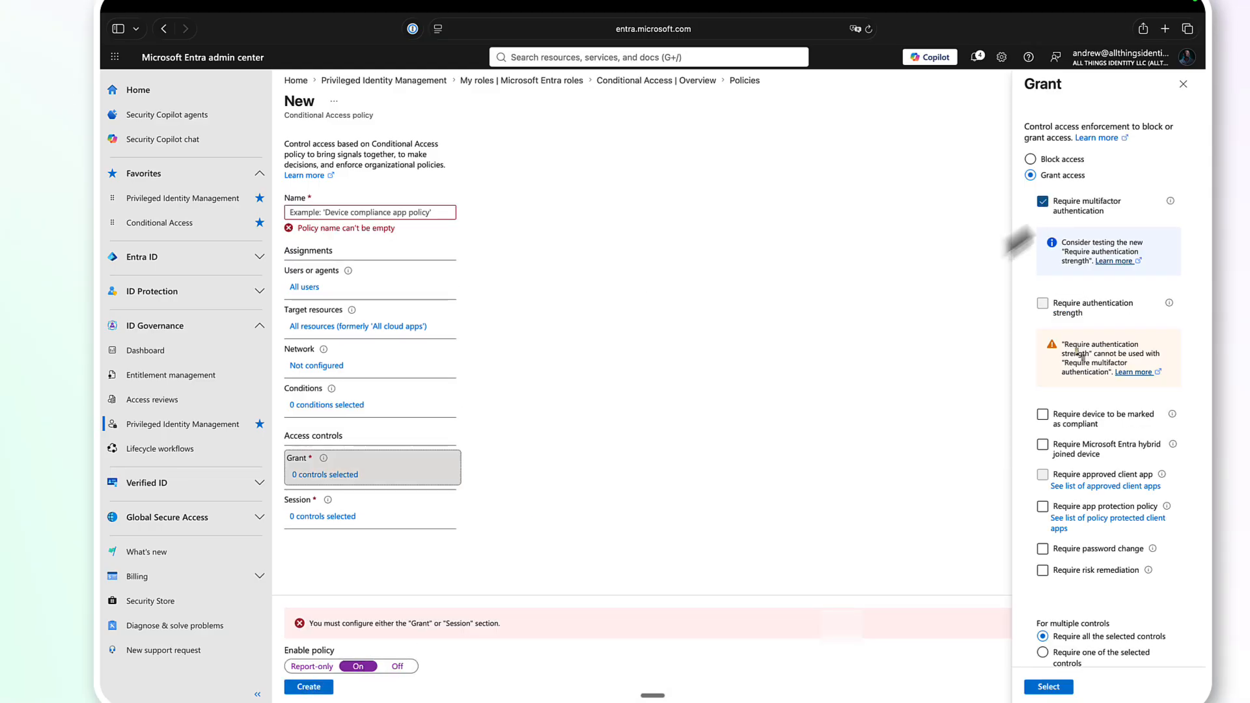
left_click(352, 405)
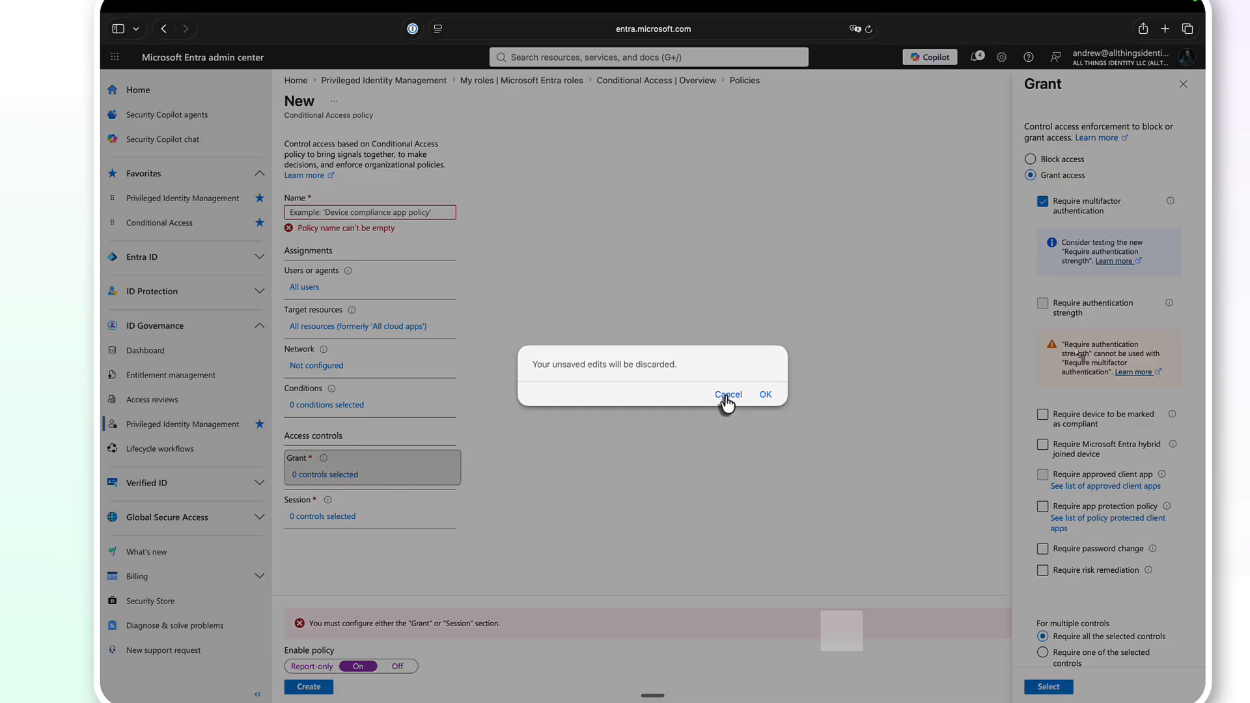
left_click(726, 395)
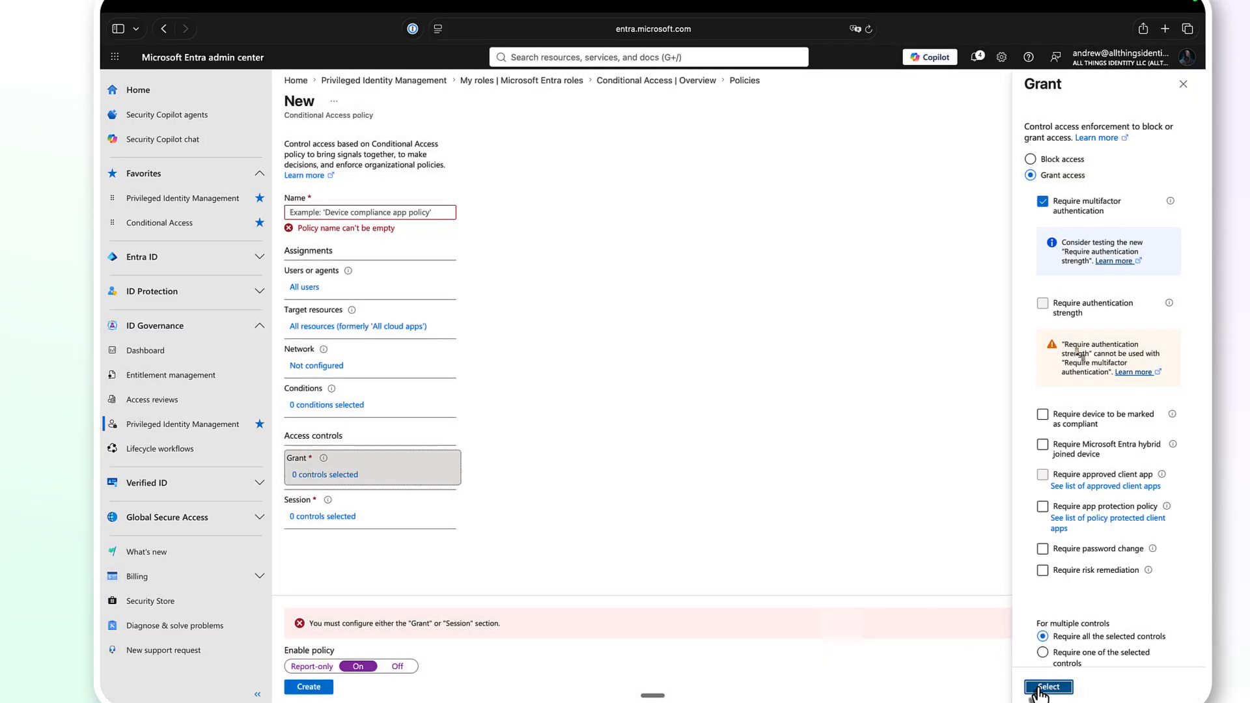
left_click(1037, 689)
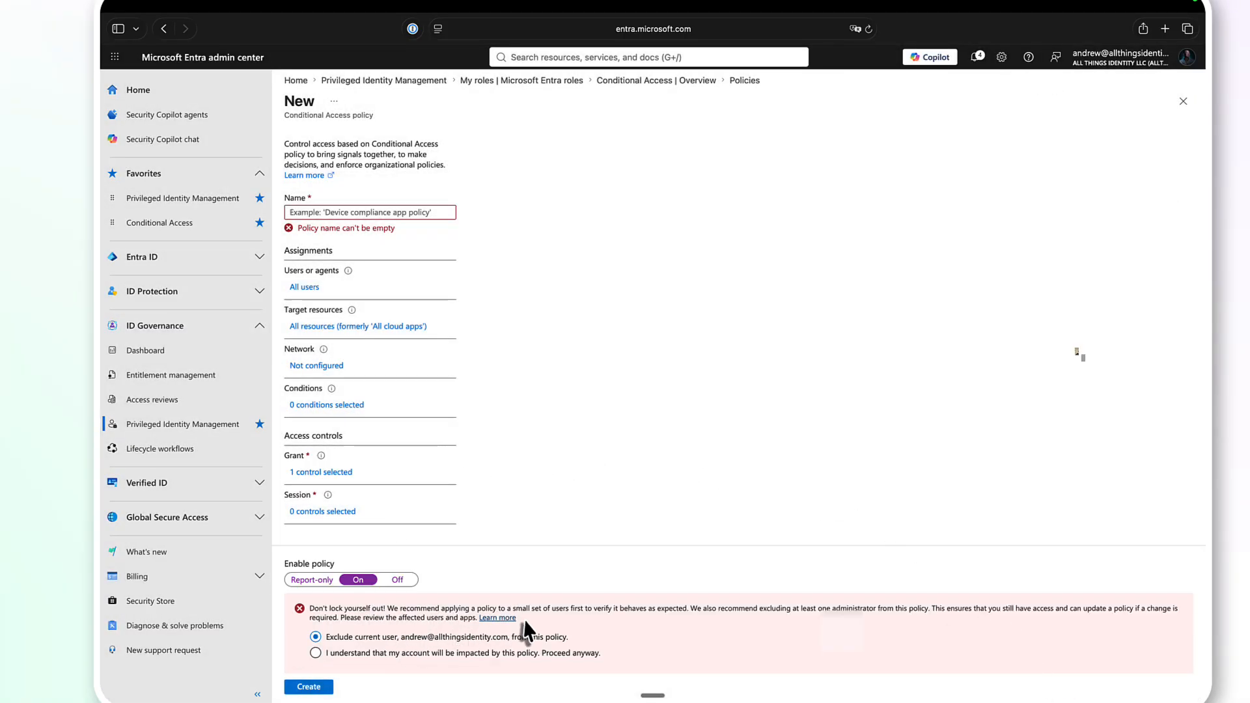
- Review the lockout warning and the options for excluding users and groups, and close the new policy without creating it
left_click_drag(518, 618, 303, 612)
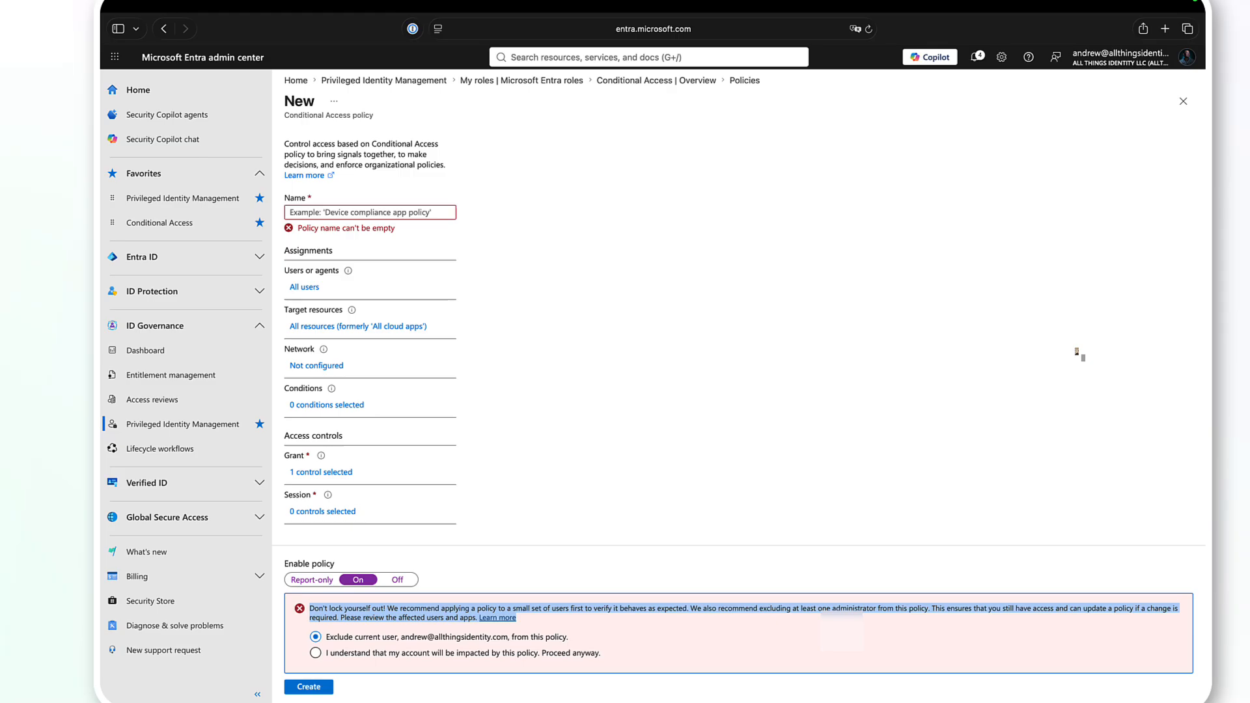
left_click(608, 440)
left_click(311, 295)
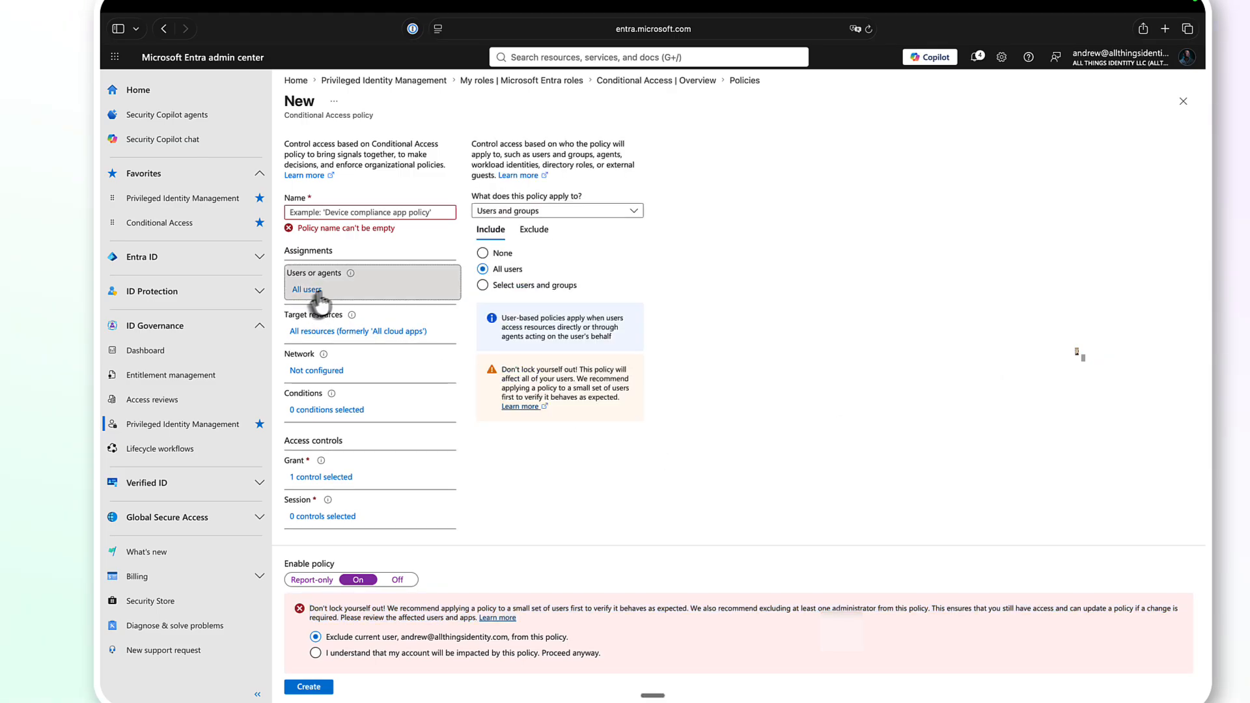
left_click(534, 238)
left_click(533, 324)
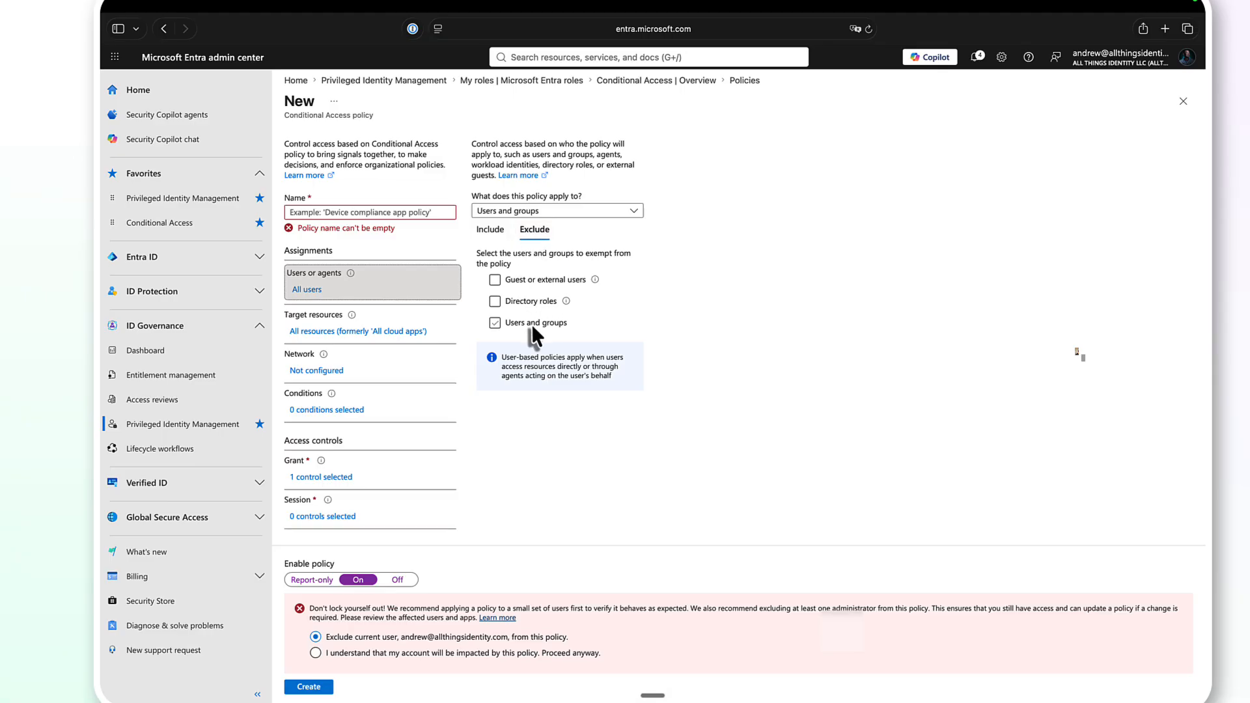
left_click(530, 321)
left_click(1182, 102)
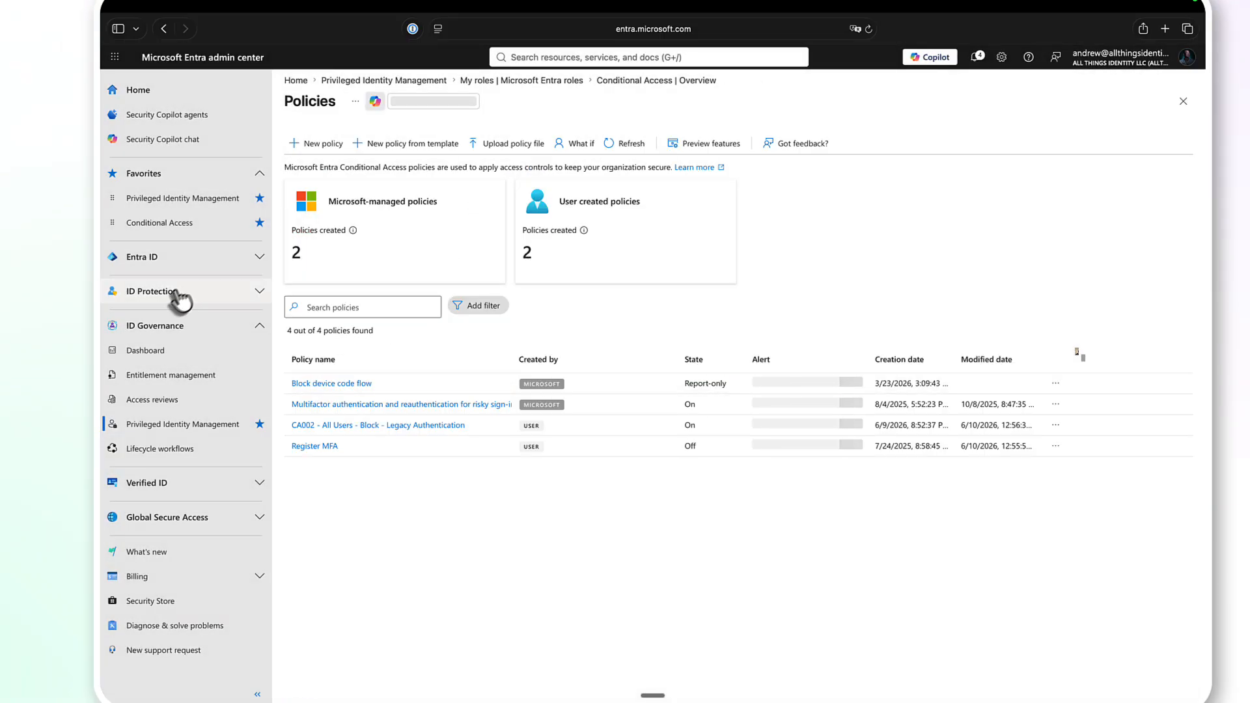
- Open the form for creating a new internal user in Entra ID to view its identity and password fields
left_click(154, 258)
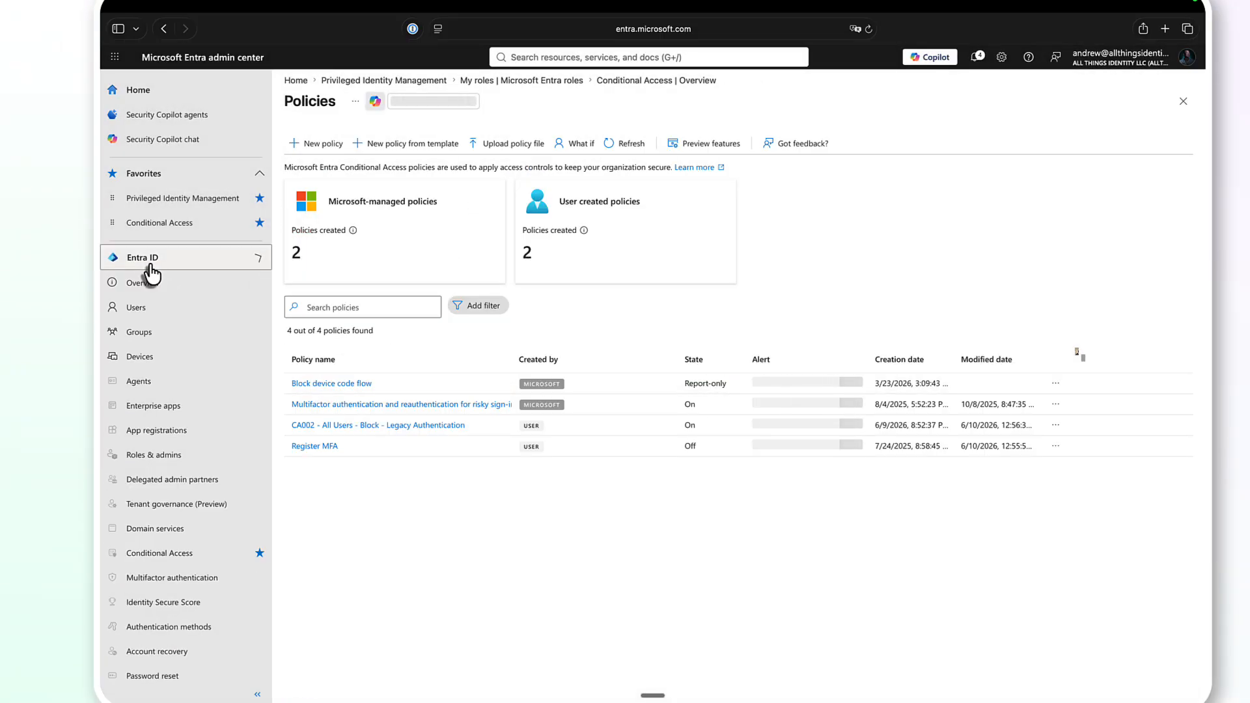
left_click(151, 308)
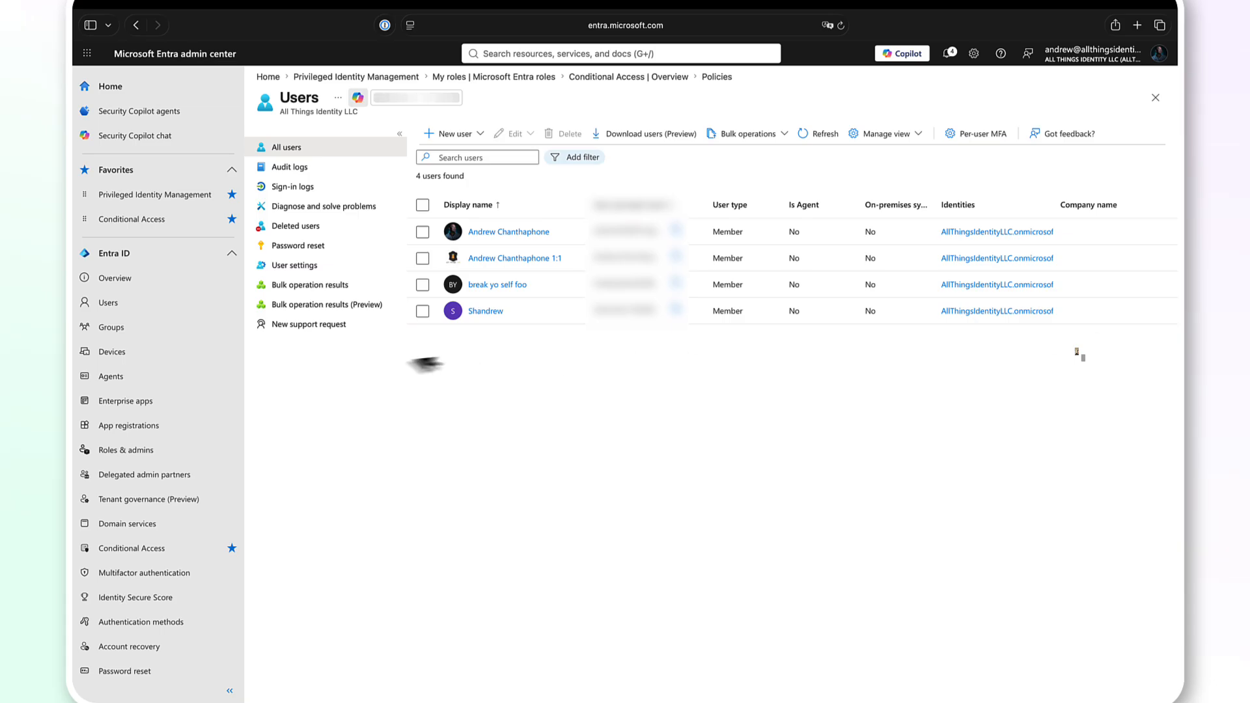
left_click(477, 136)
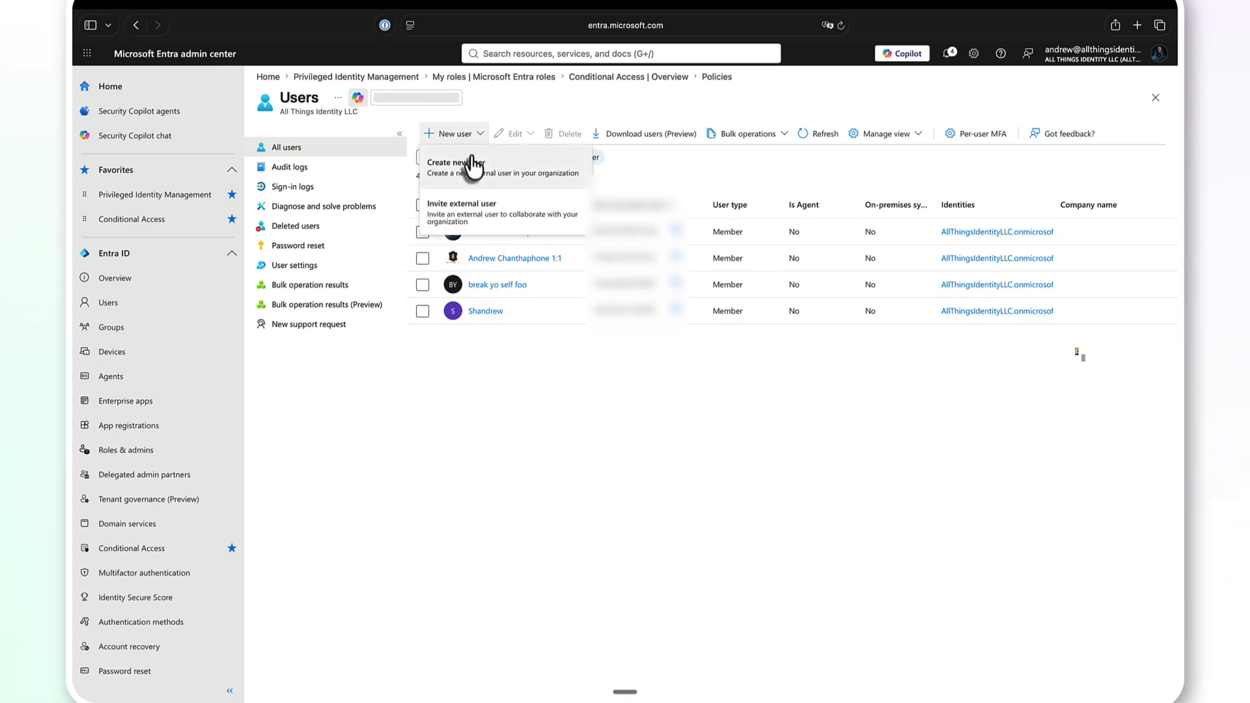
left_click(475, 164)
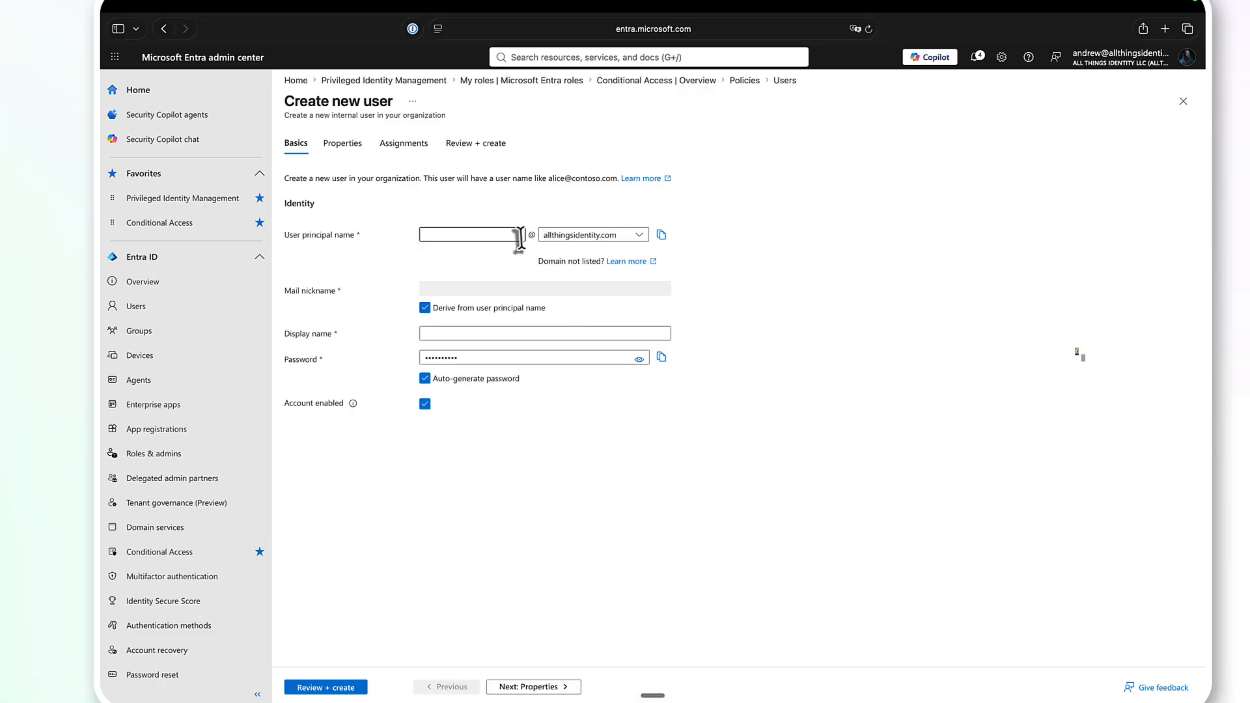
left_click(475, 356)
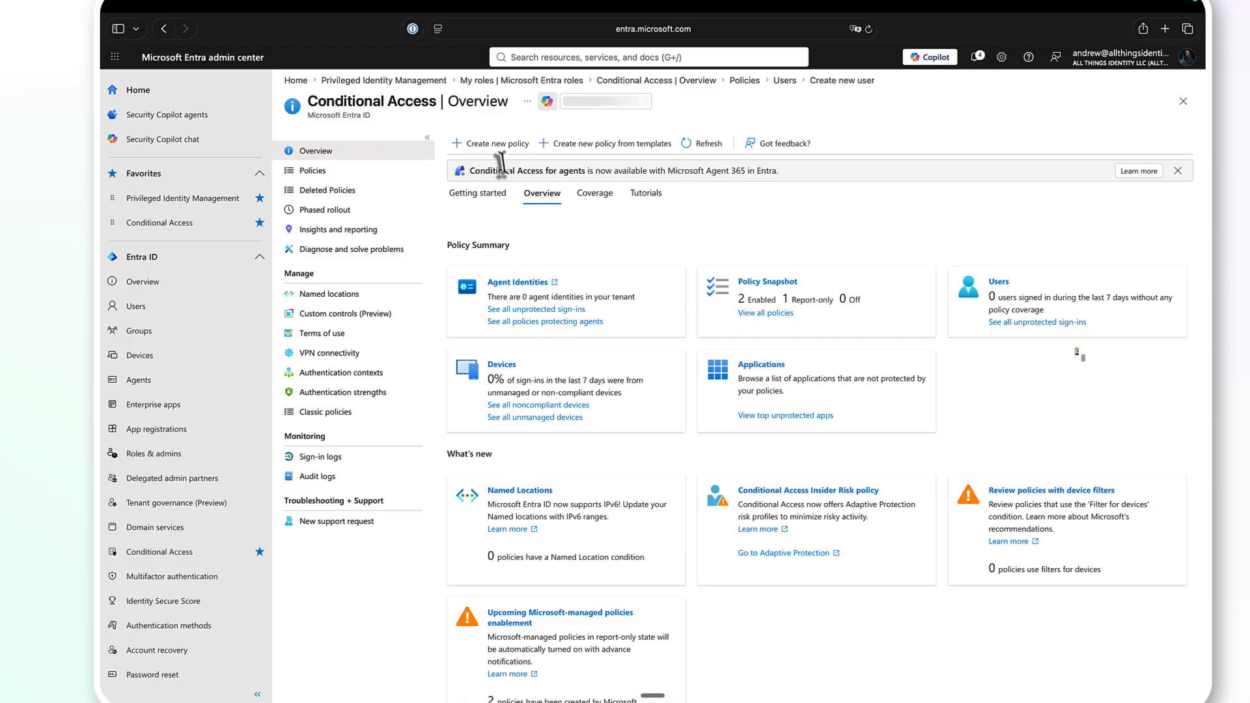
- Start another Conditional Access policy and exclude the third account in the users list from it
left_click(495, 145)
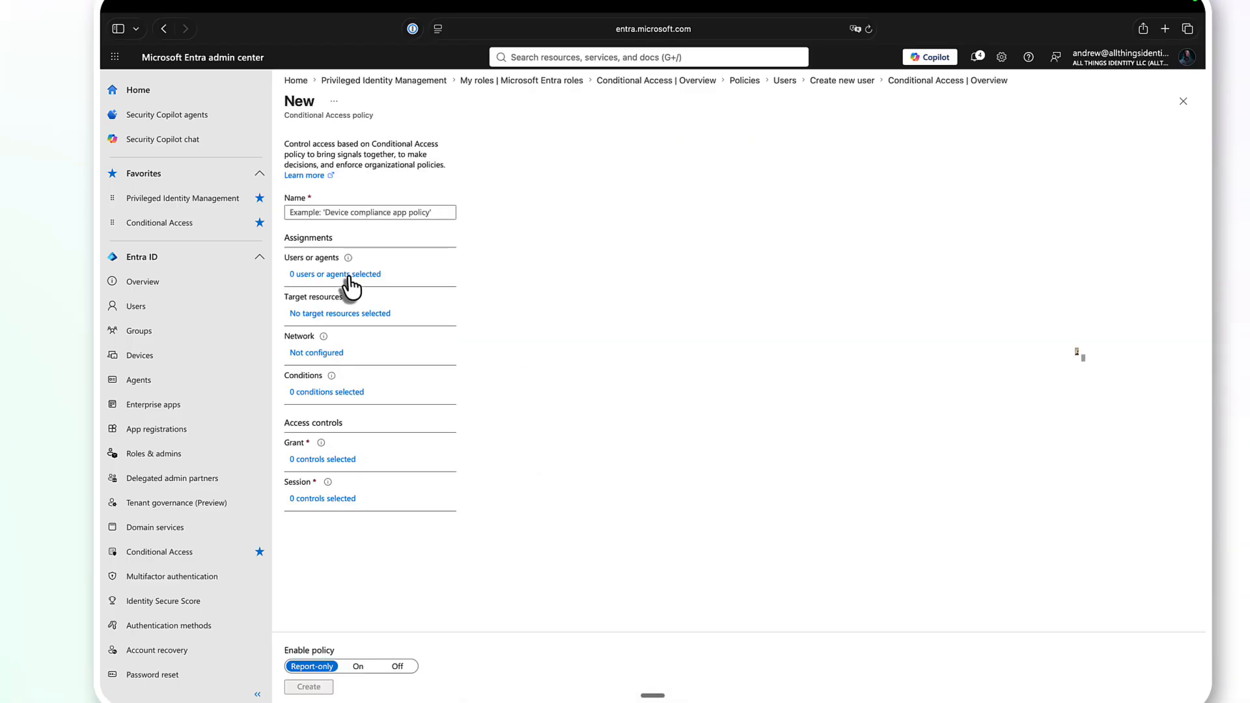
left_click(351, 276)
left_click(531, 233)
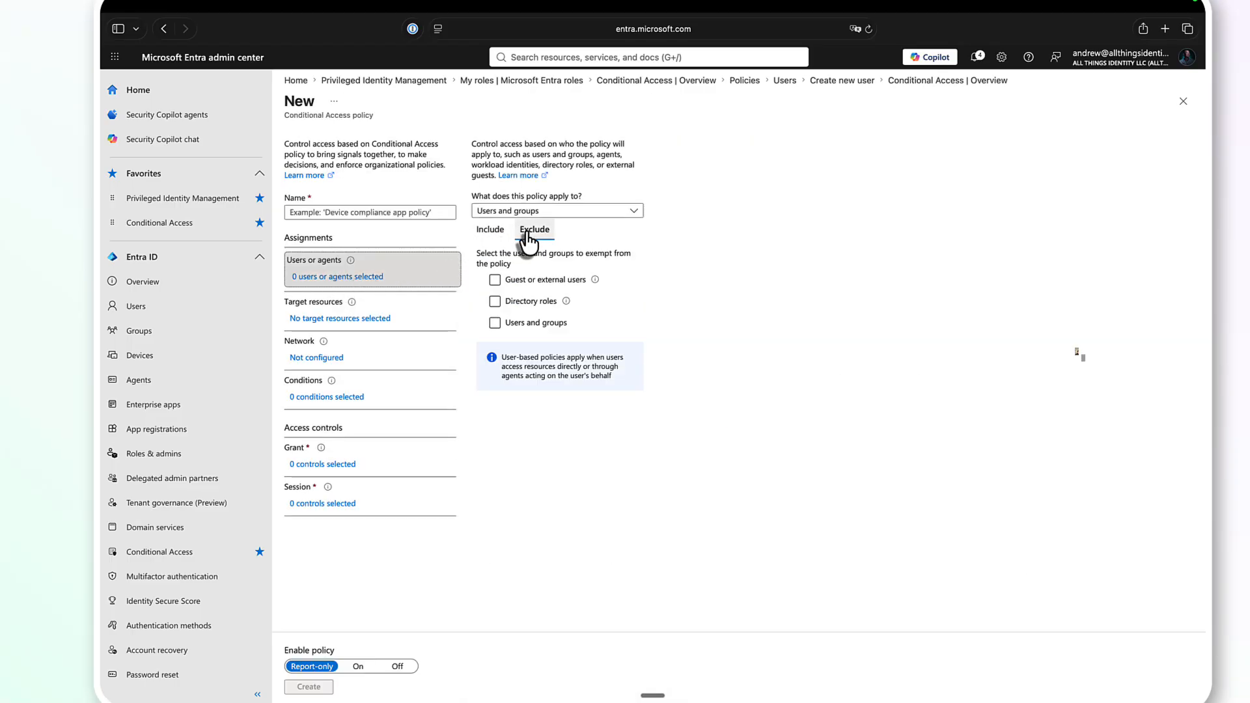
left_click(537, 322)
left_click(541, 374)
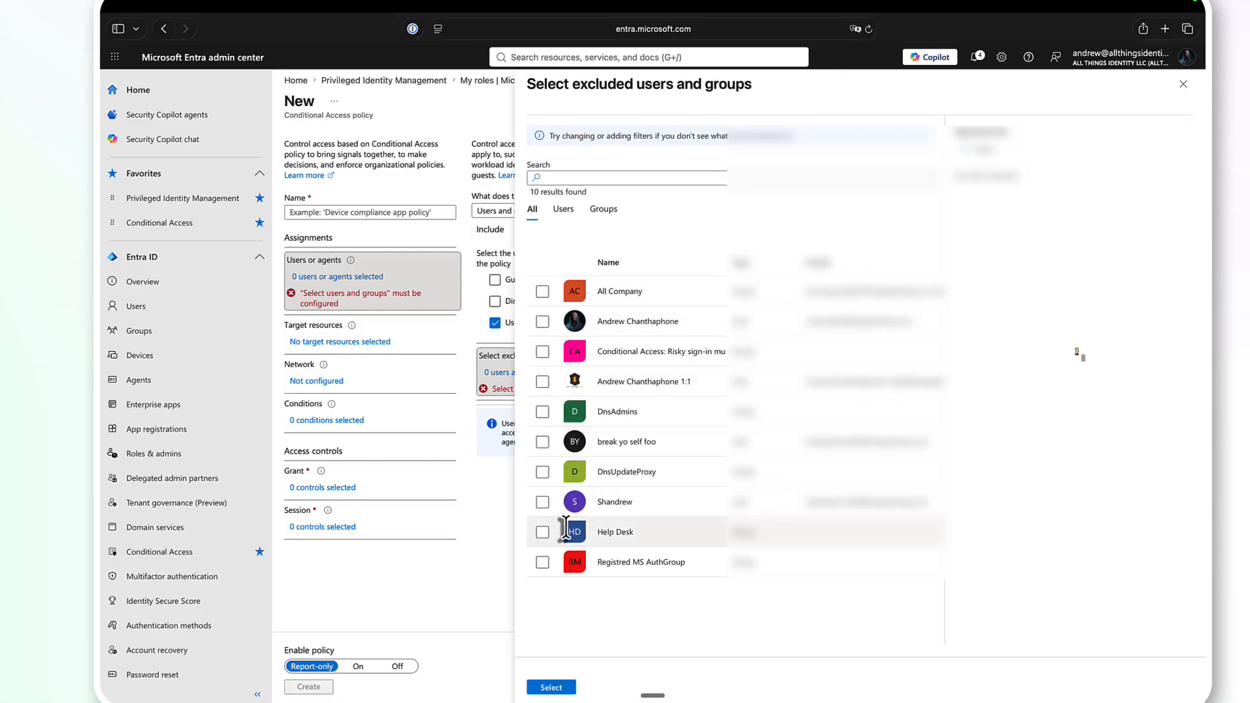
left_click(563, 209)
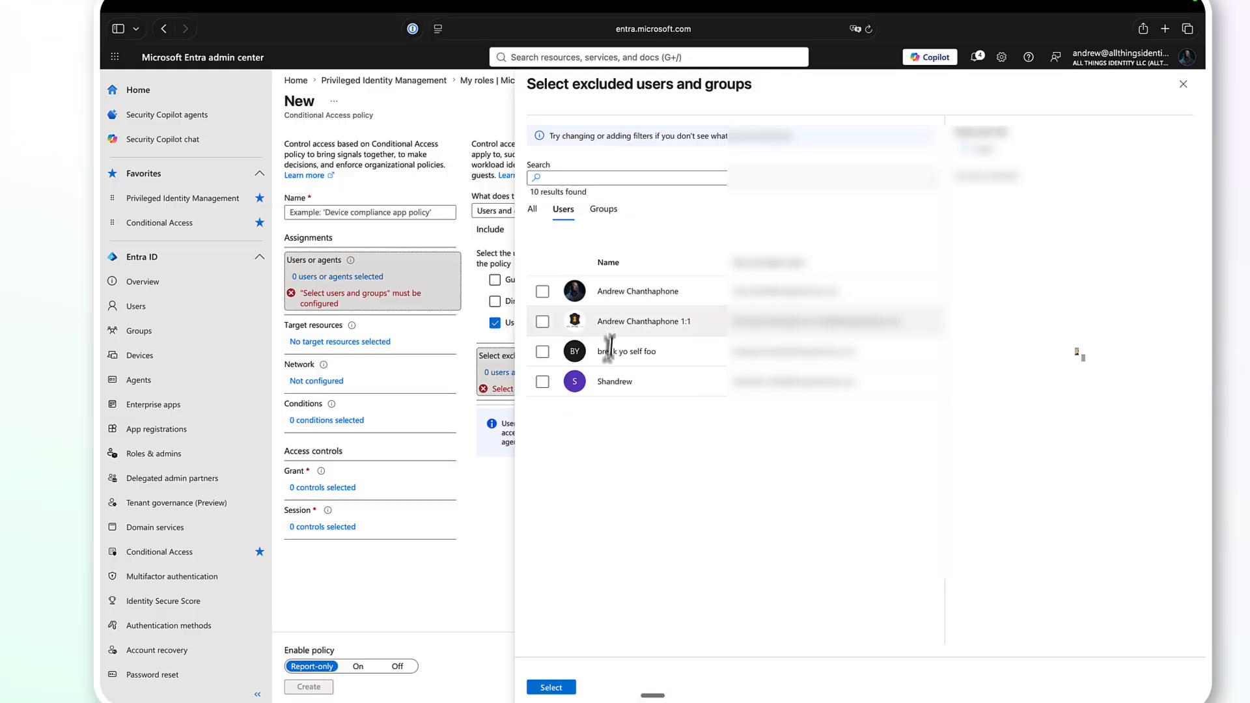
left_click(542, 352)
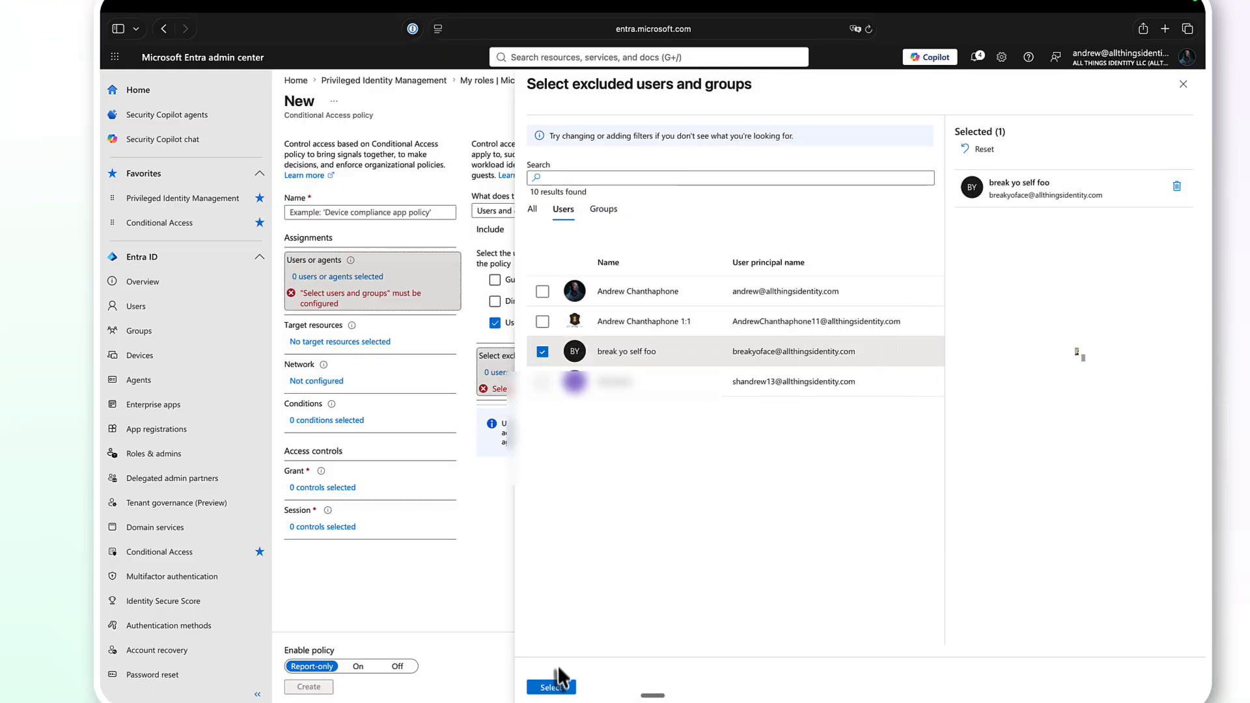
left_click(555, 685)
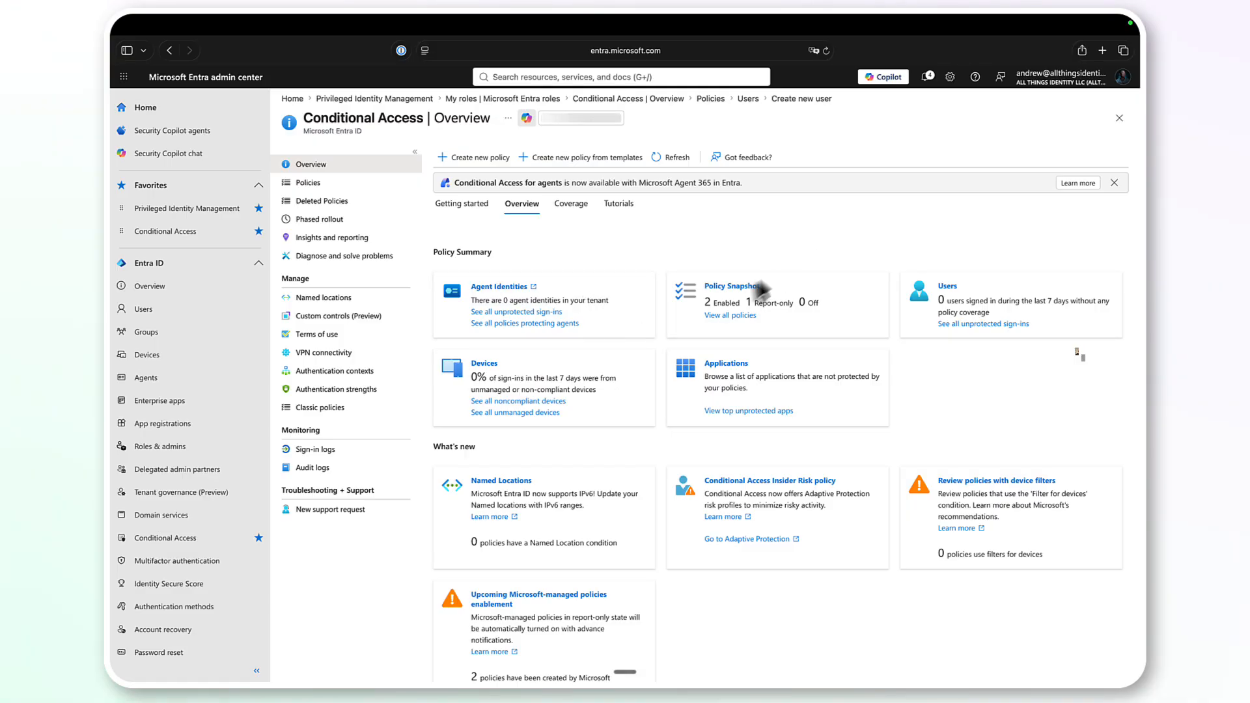
- Start a new policy from the full policies list and examine the legacy authentication options in its client apps condition
left_click(742, 319)
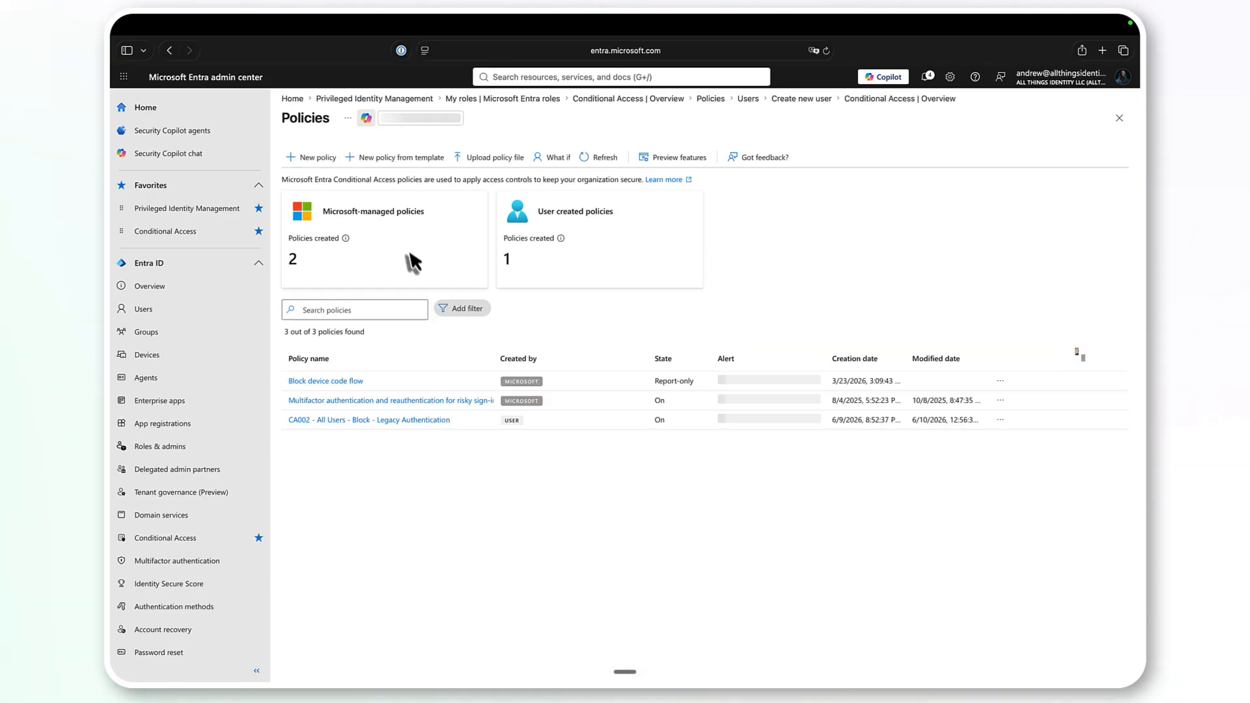
left_click(311, 160)
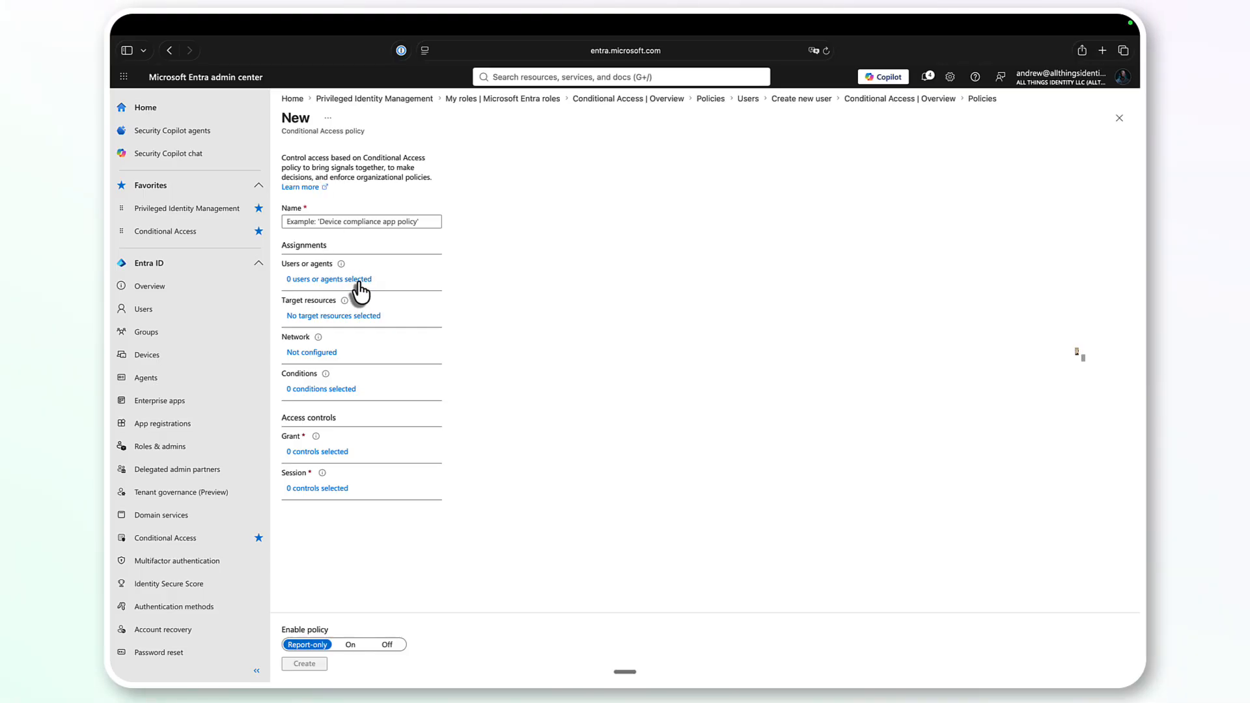
left_click(318, 391)
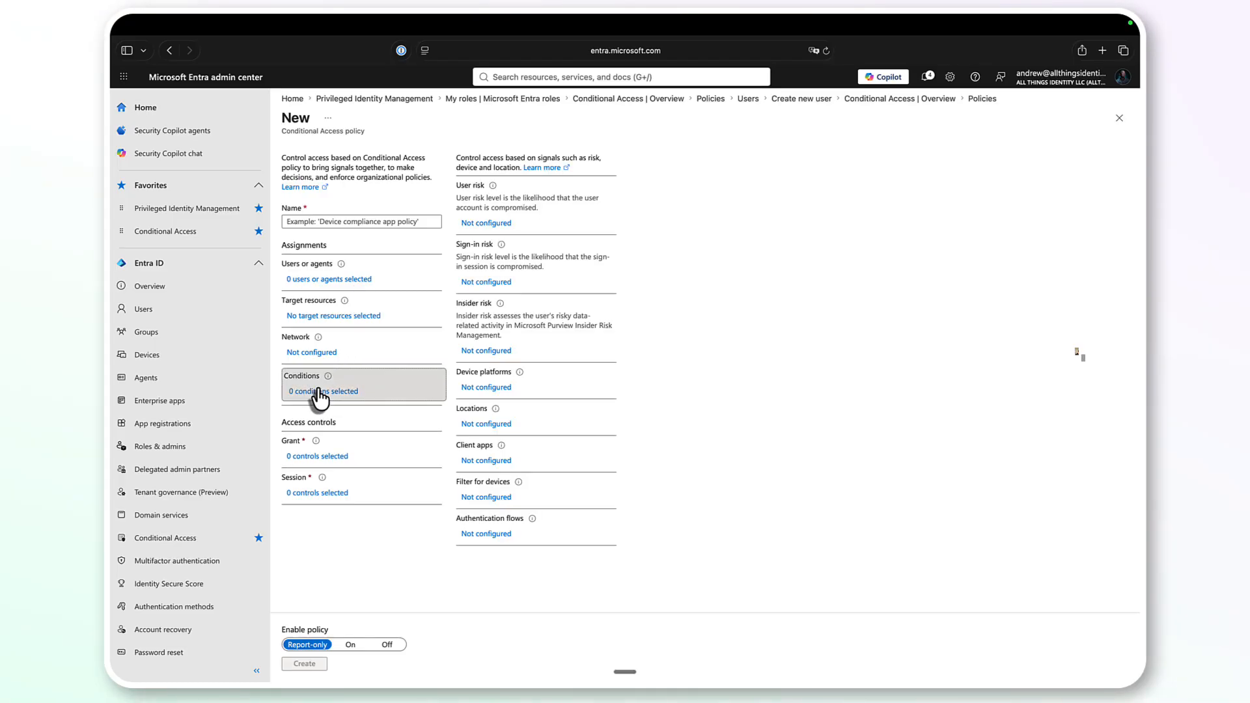
left_click(490, 463)
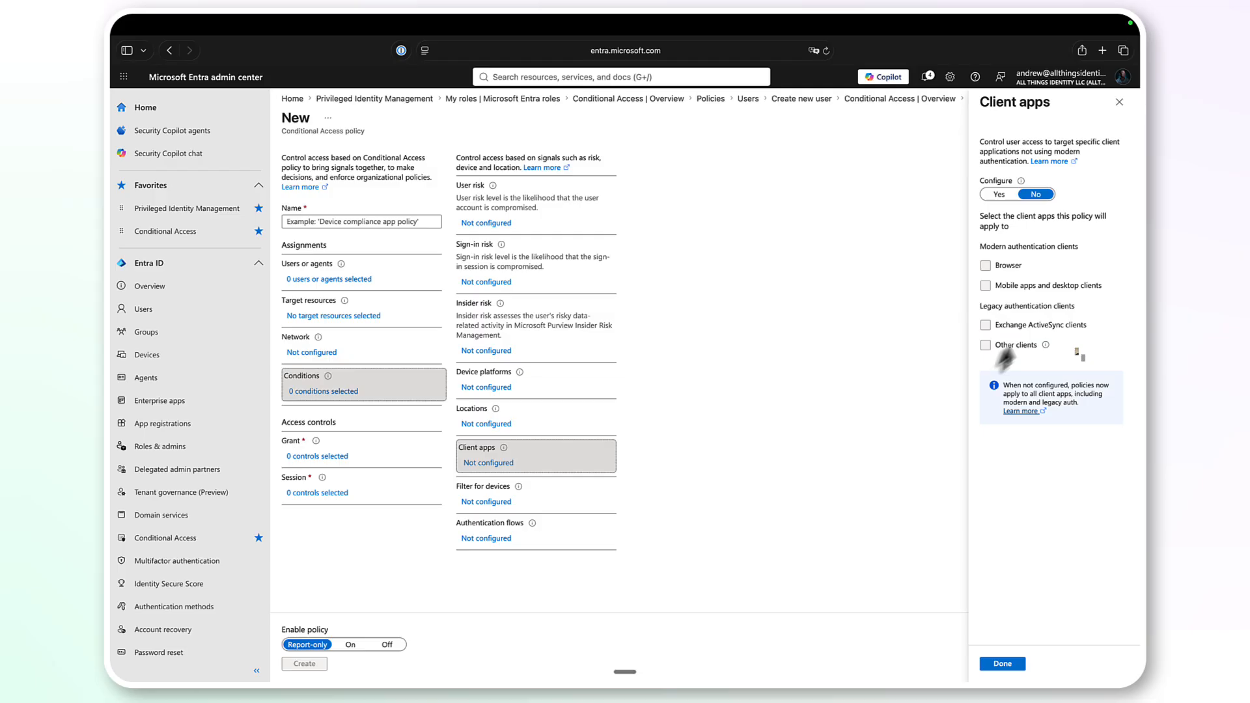
left_click_drag(979, 306, 1083, 312)
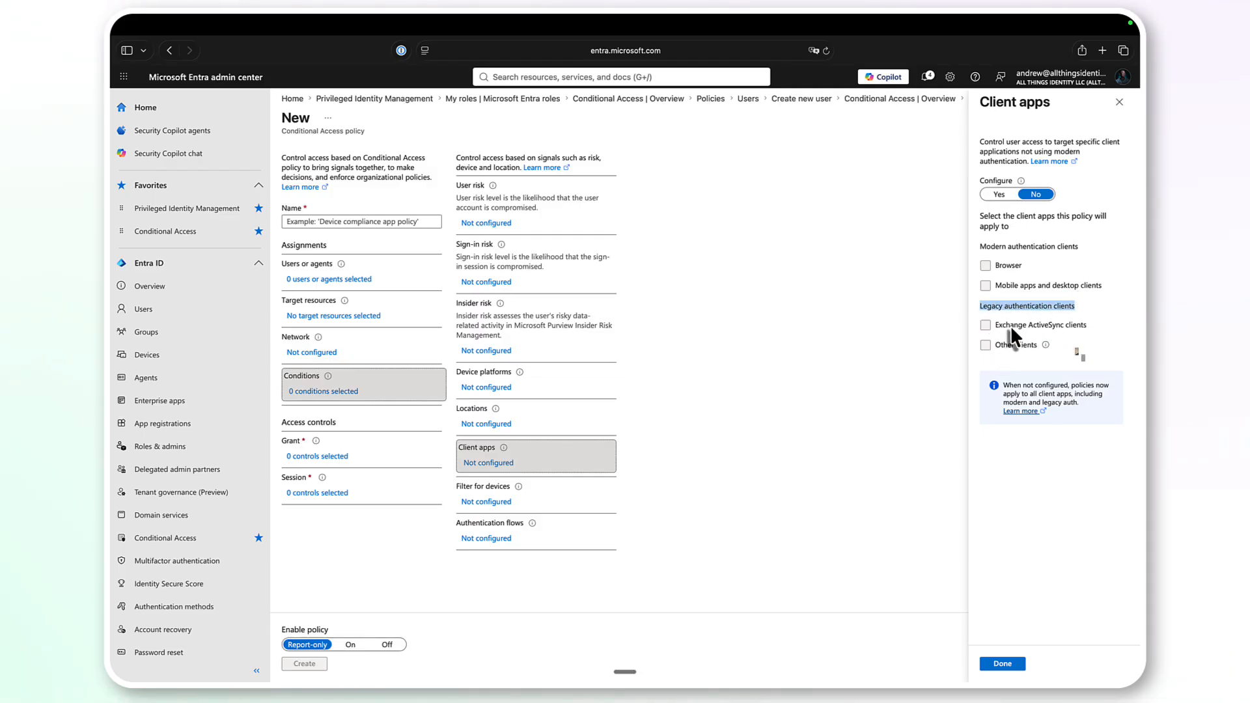
mouse_move(1041, 347)
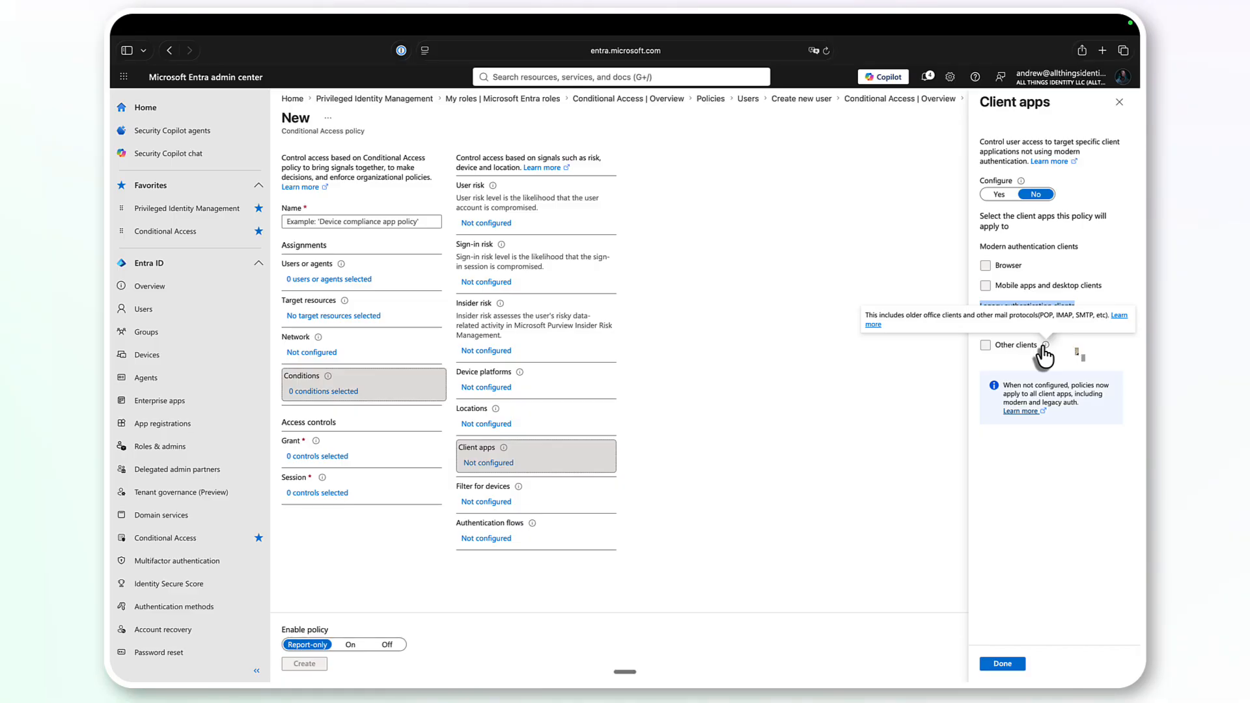
left_click(339, 459)
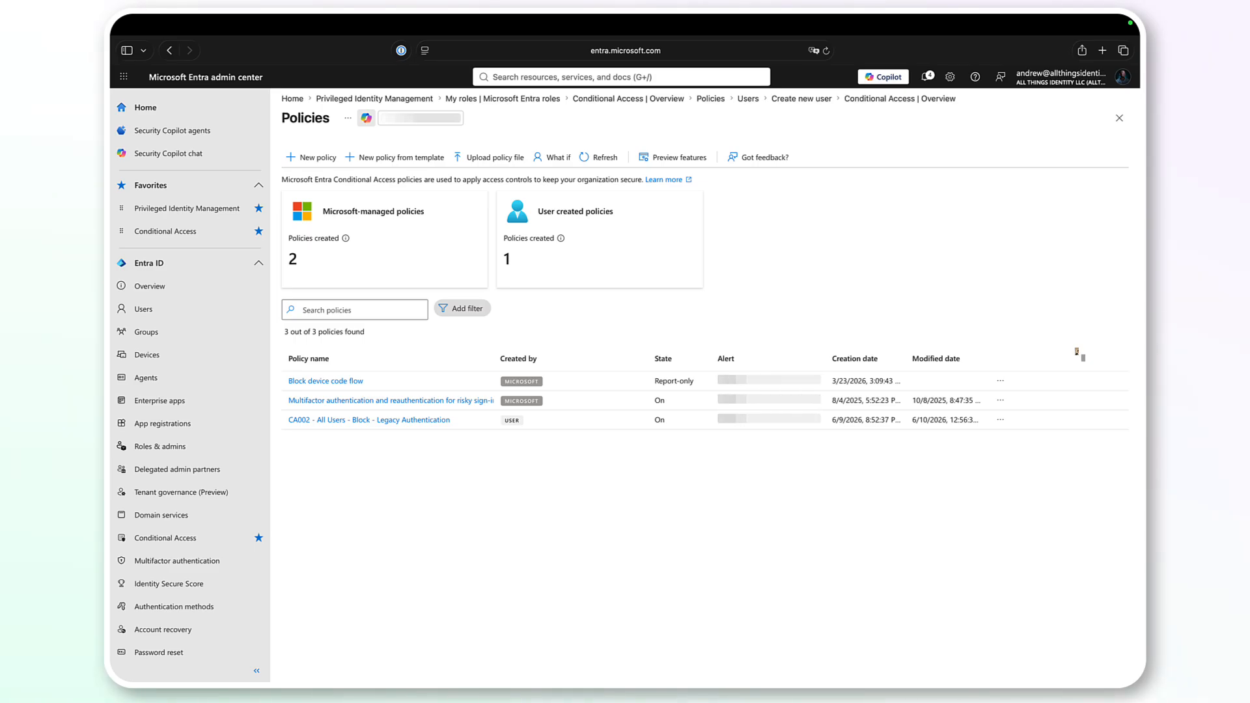
- Start a new Conditional Access policy, include all trusted networks and locations in its network assignment, and check the matching locations condition
left_click(308, 160)
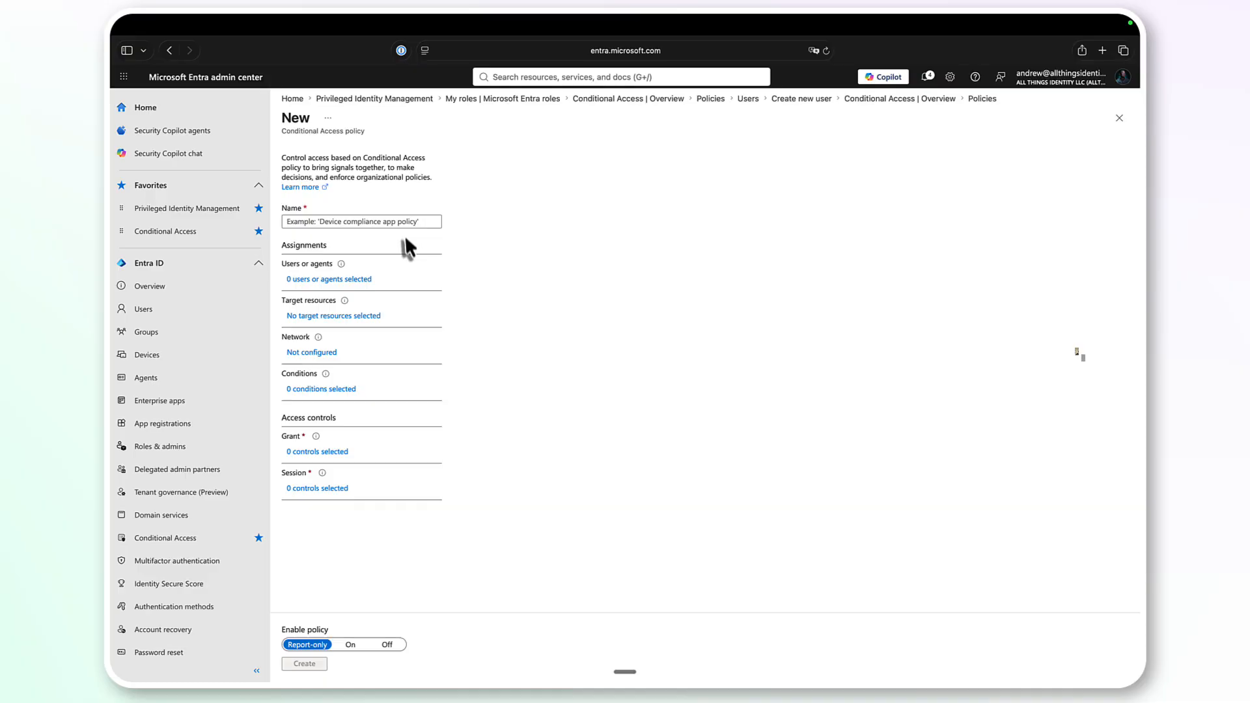
left_click(329, 283)
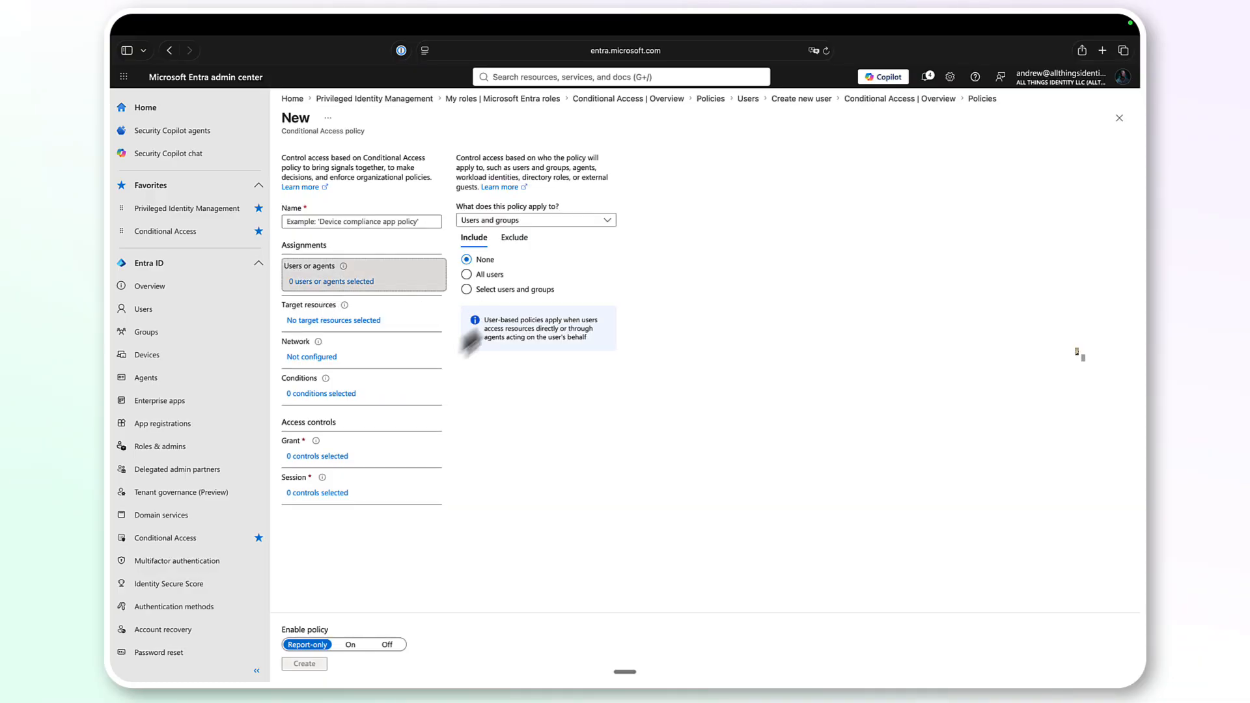
left_click(322, 358)
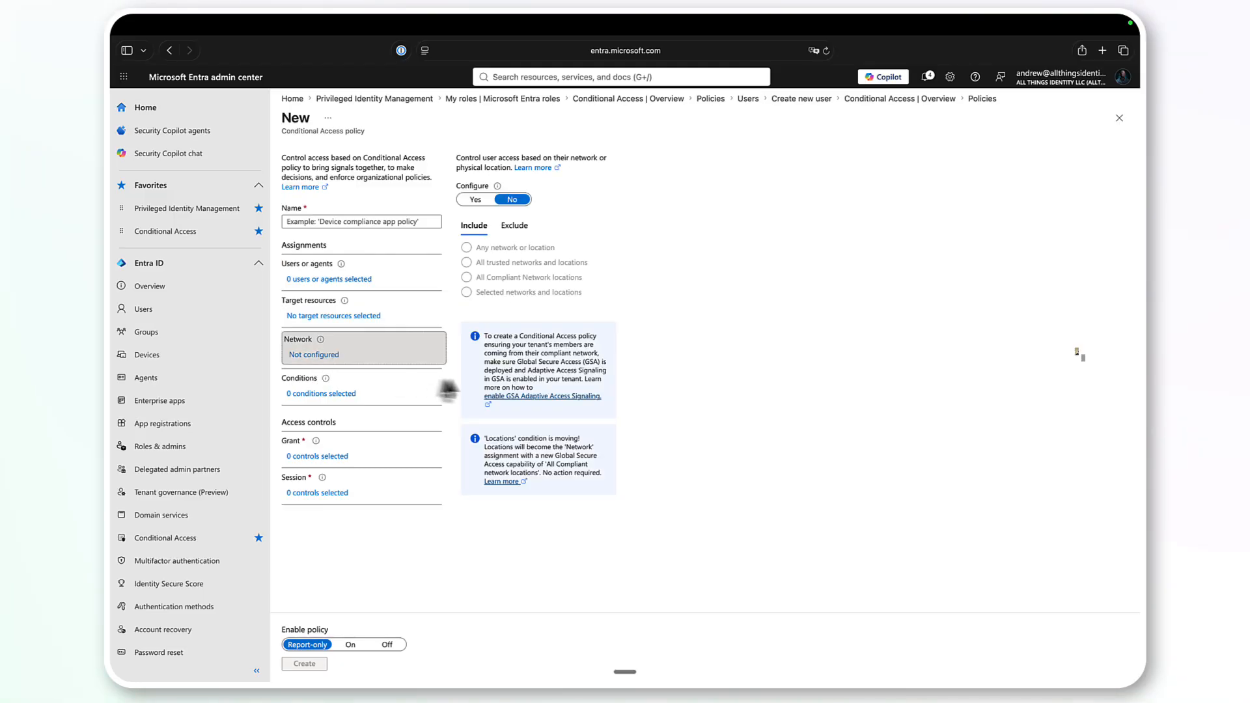
left_click(475, 200)
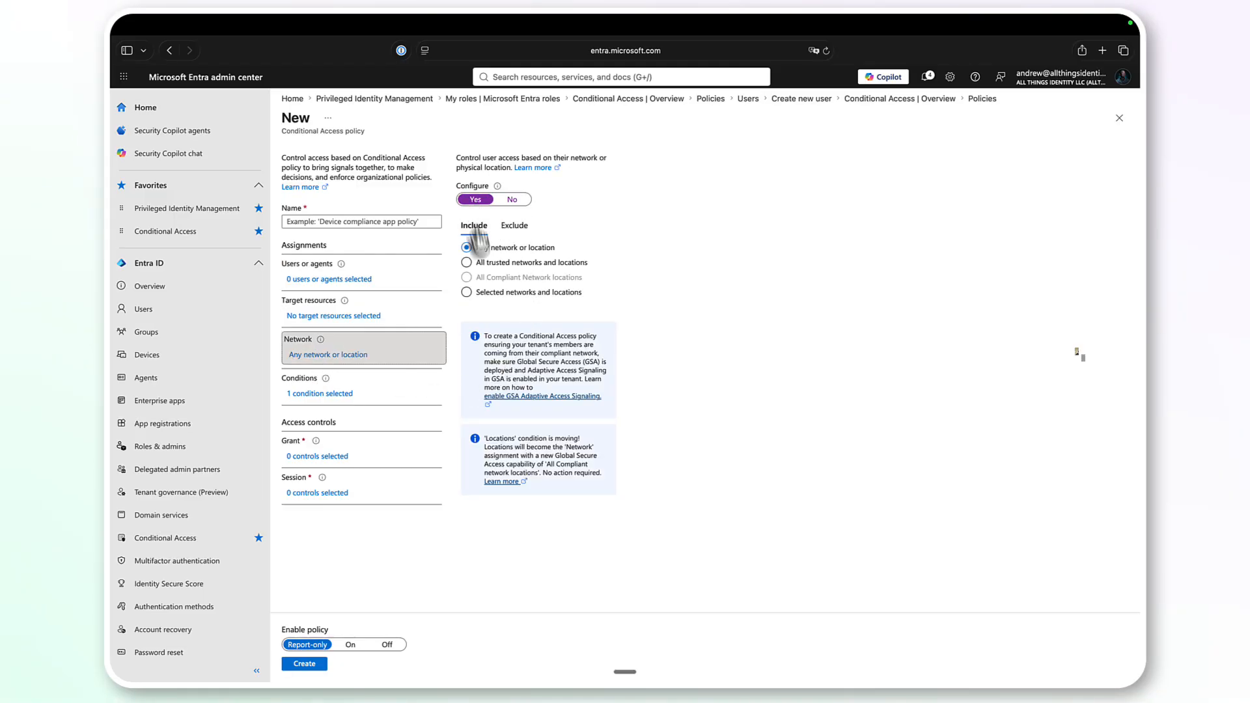
left_click(542, 264)
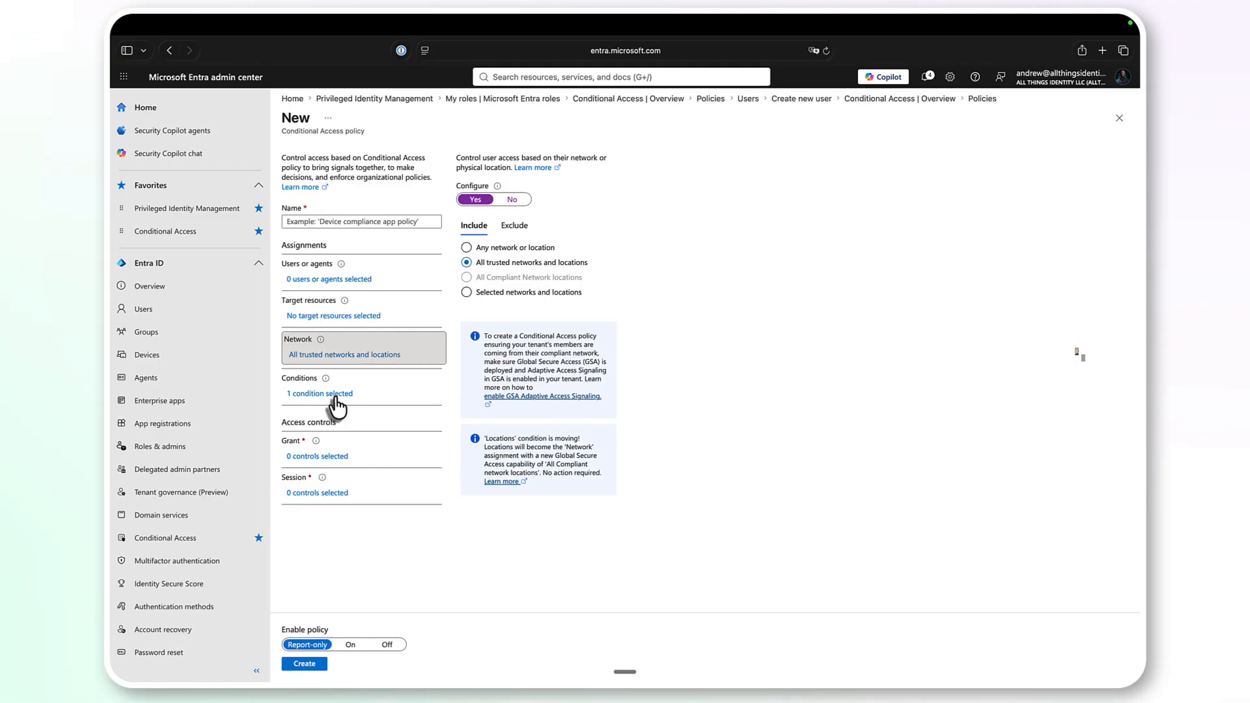
left_click(335, 393)
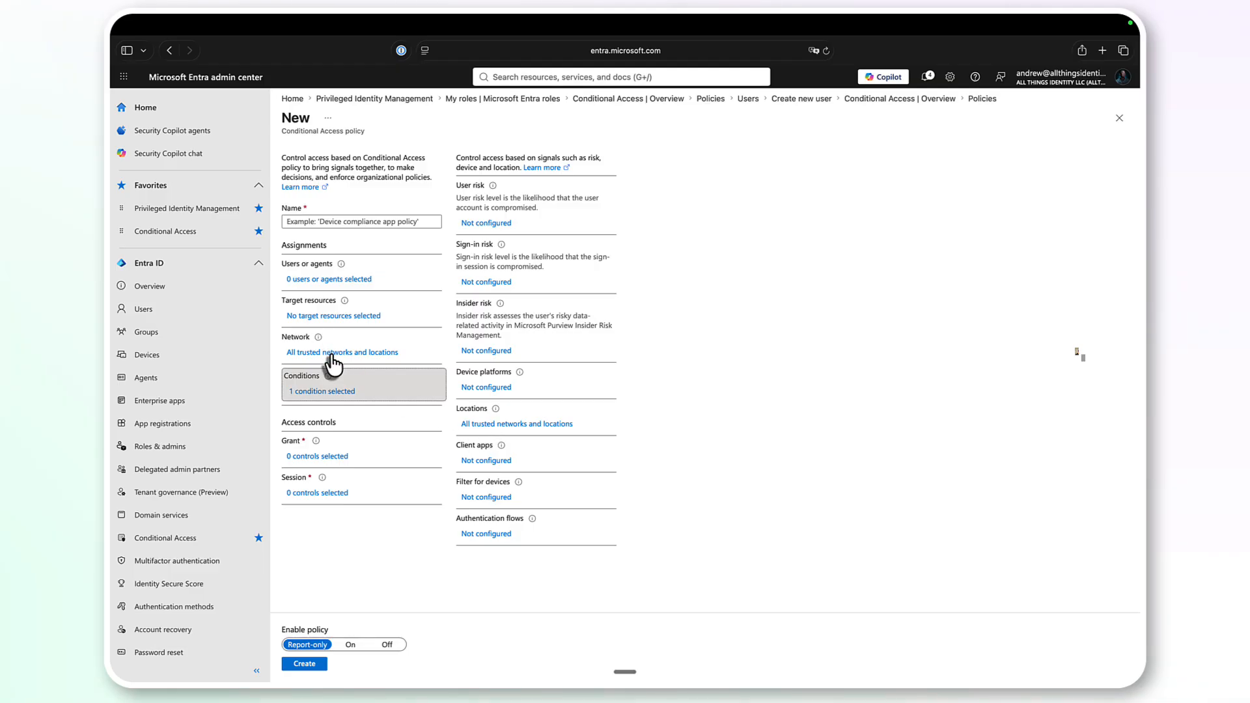
left_click(504, 429)
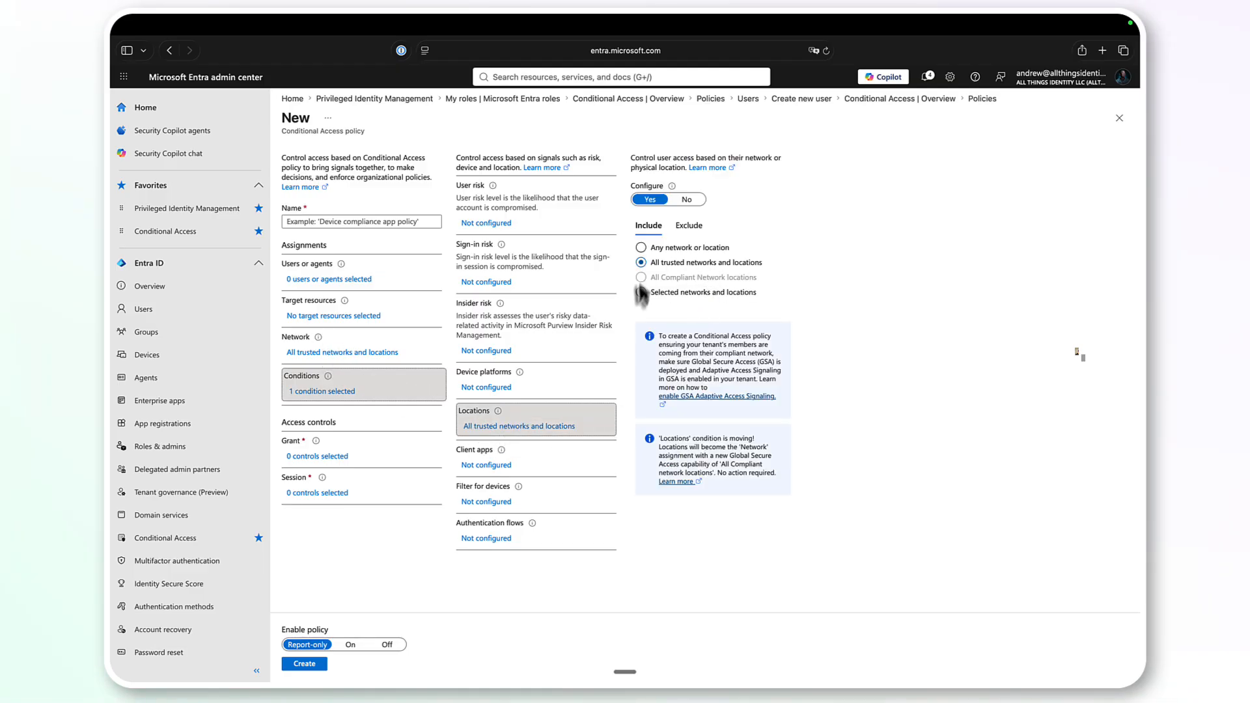
- Try the password change and compliant device requirements in the policy's grant controls
left_click(322, 459)
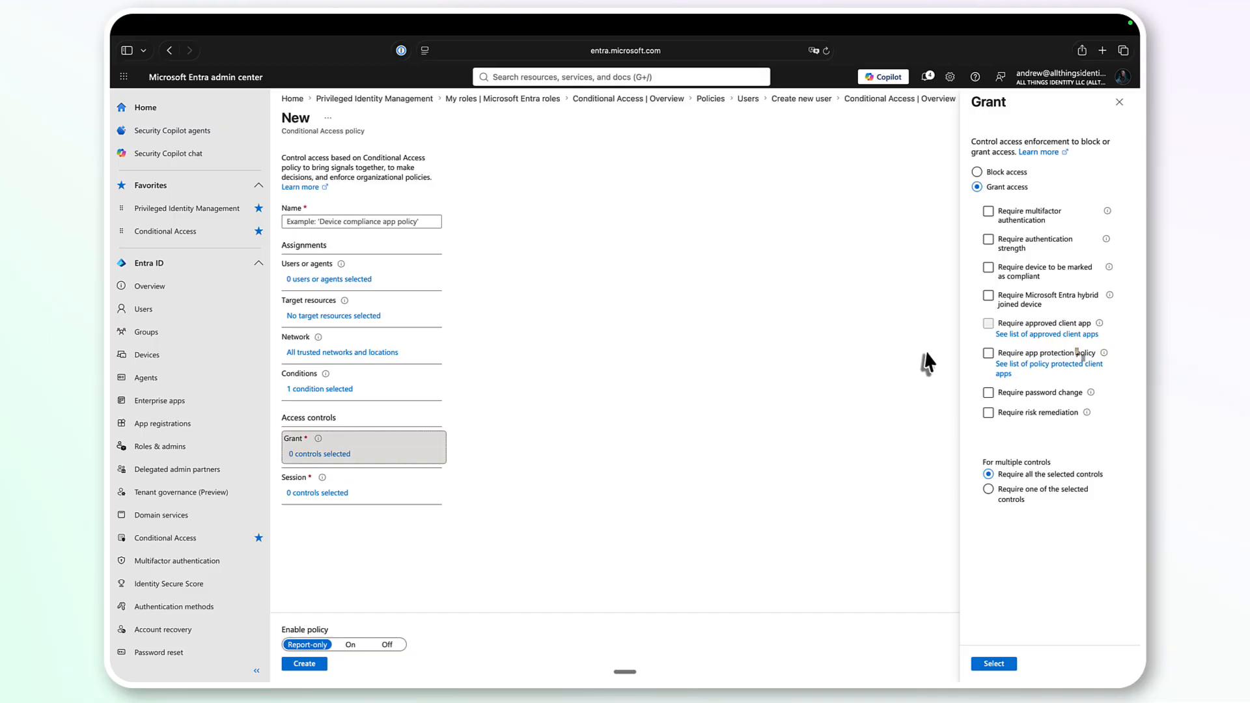
left_click(1030, 393)
left_click(1040, 274)
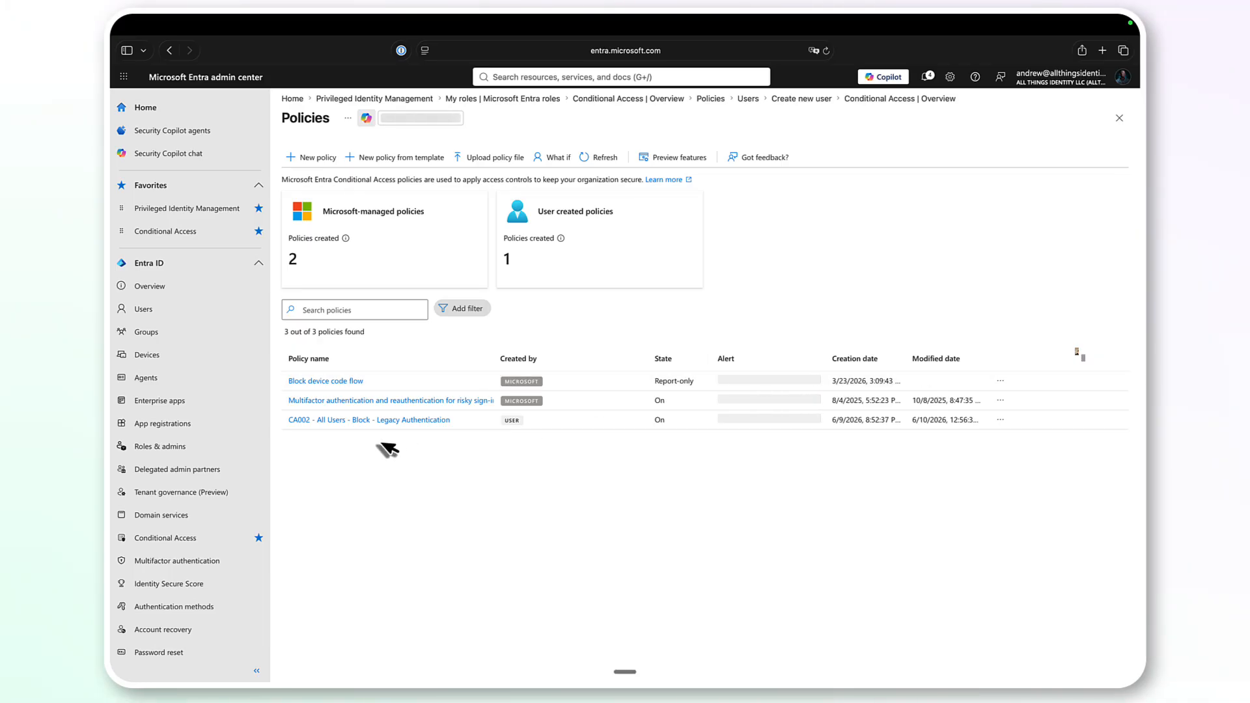
- Start another Conditional Access policy and limit its included users to selected users and groups
left_click(318, 162)
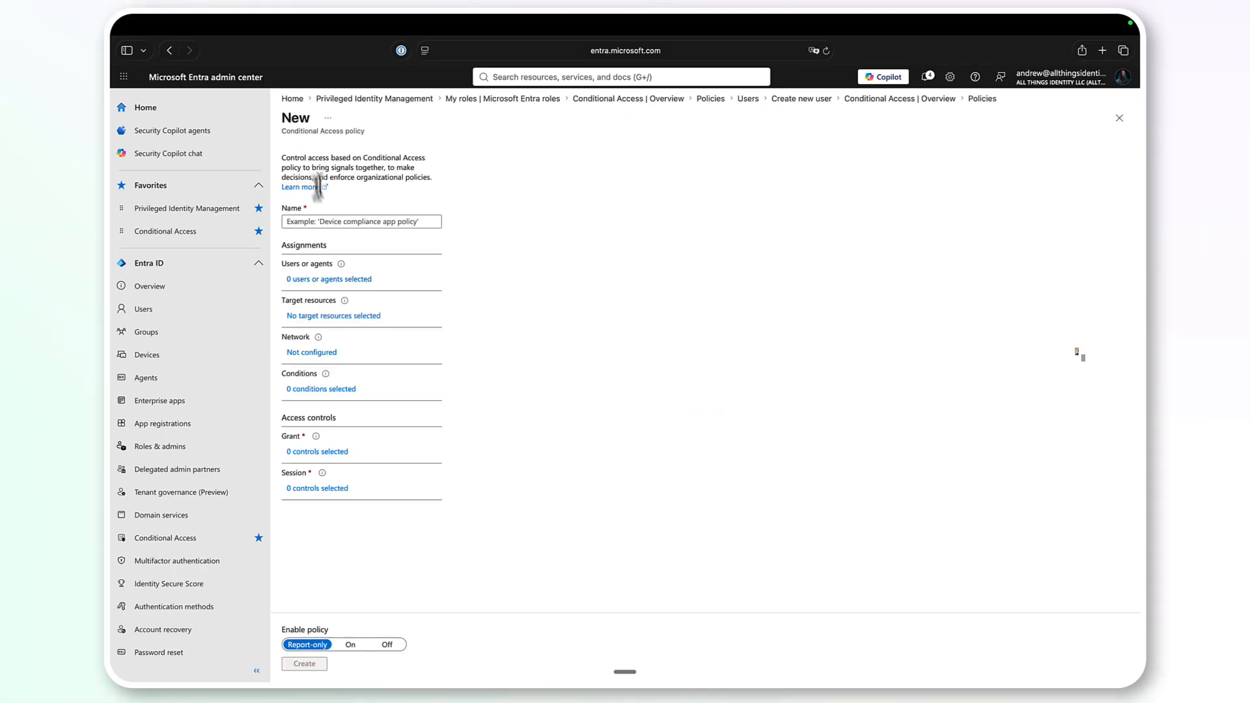
left_click(332, 281)
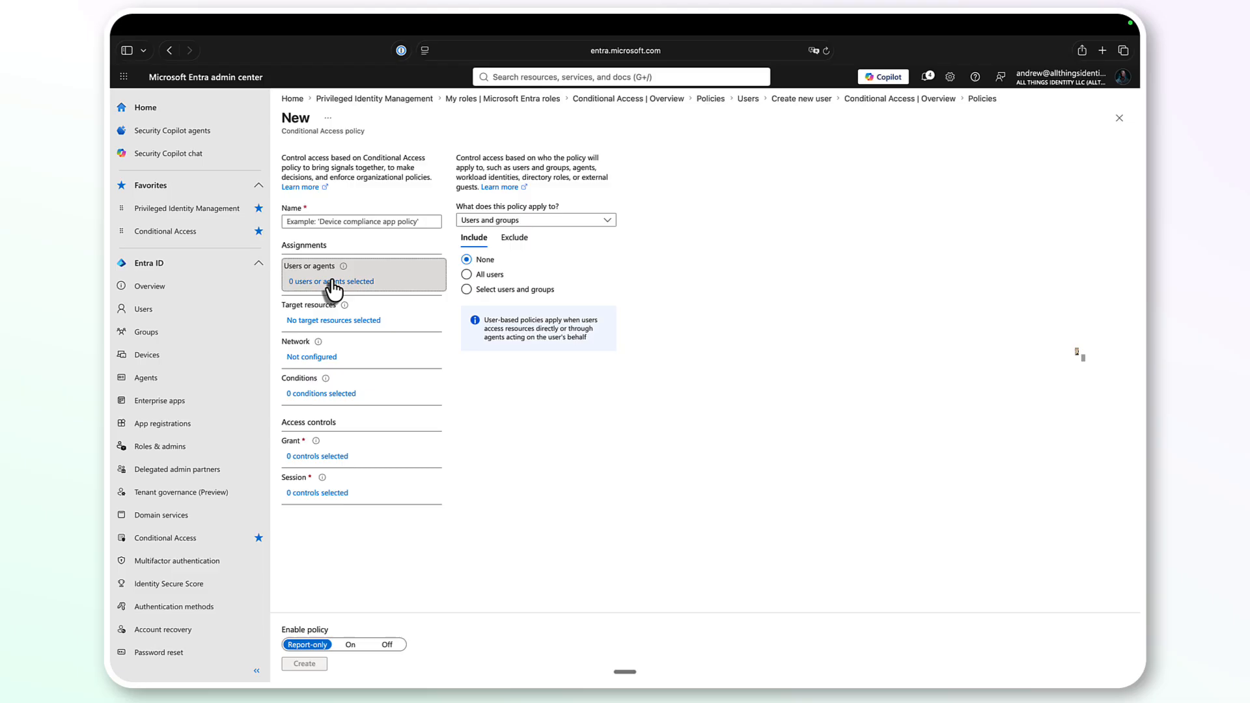
left_click(527, 222)
left_click(528, 237)
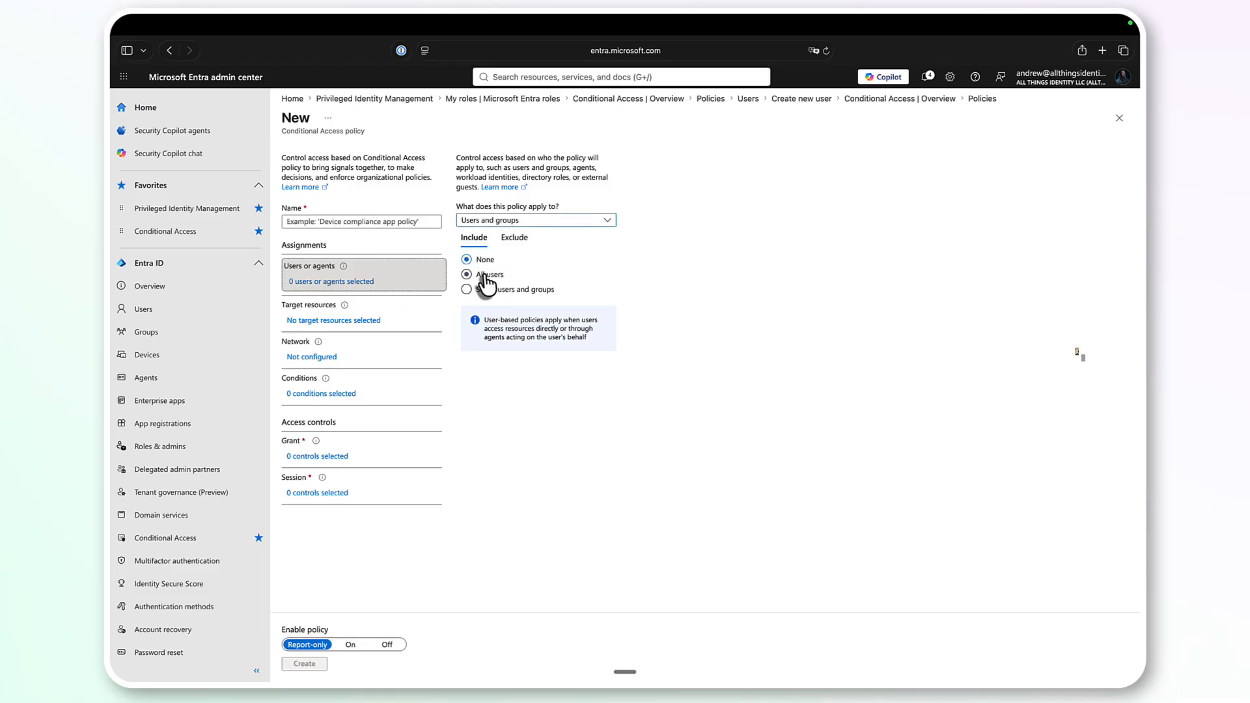
left_click(481, 276)
left_click(488, 291)
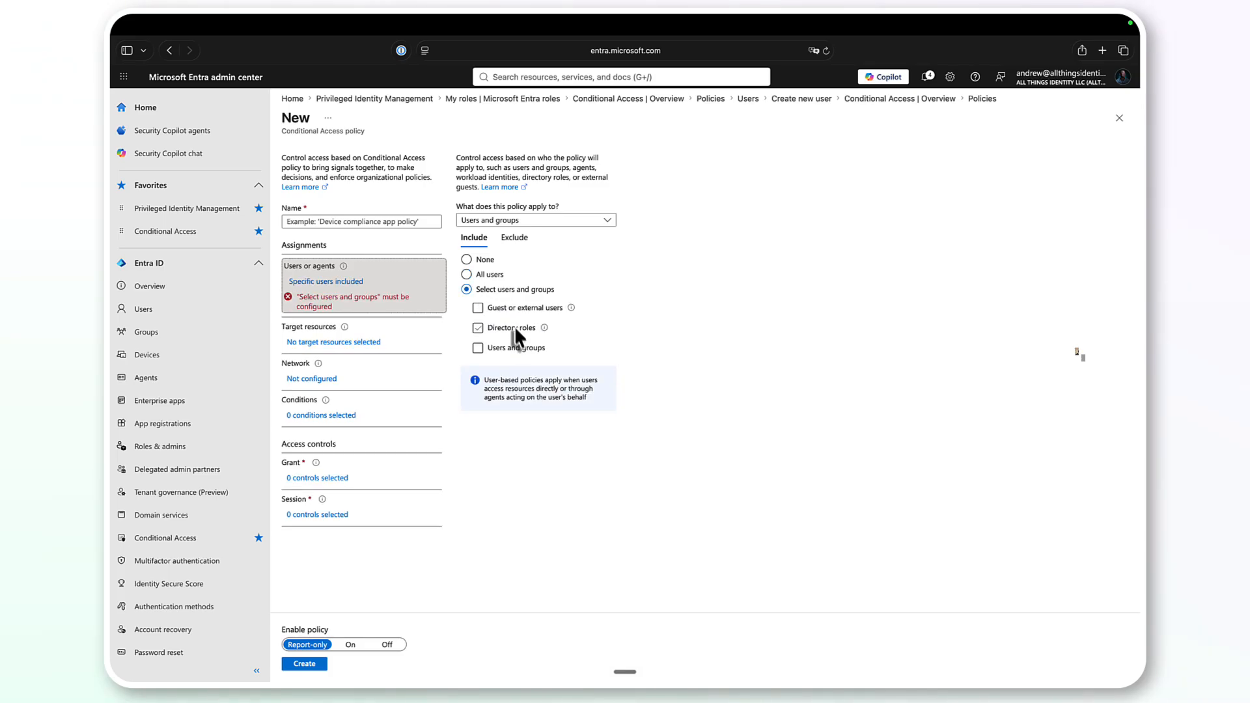
- Include directory roles in the policy's user assignment and choose the Global Administrator role
left_click(531, 327)
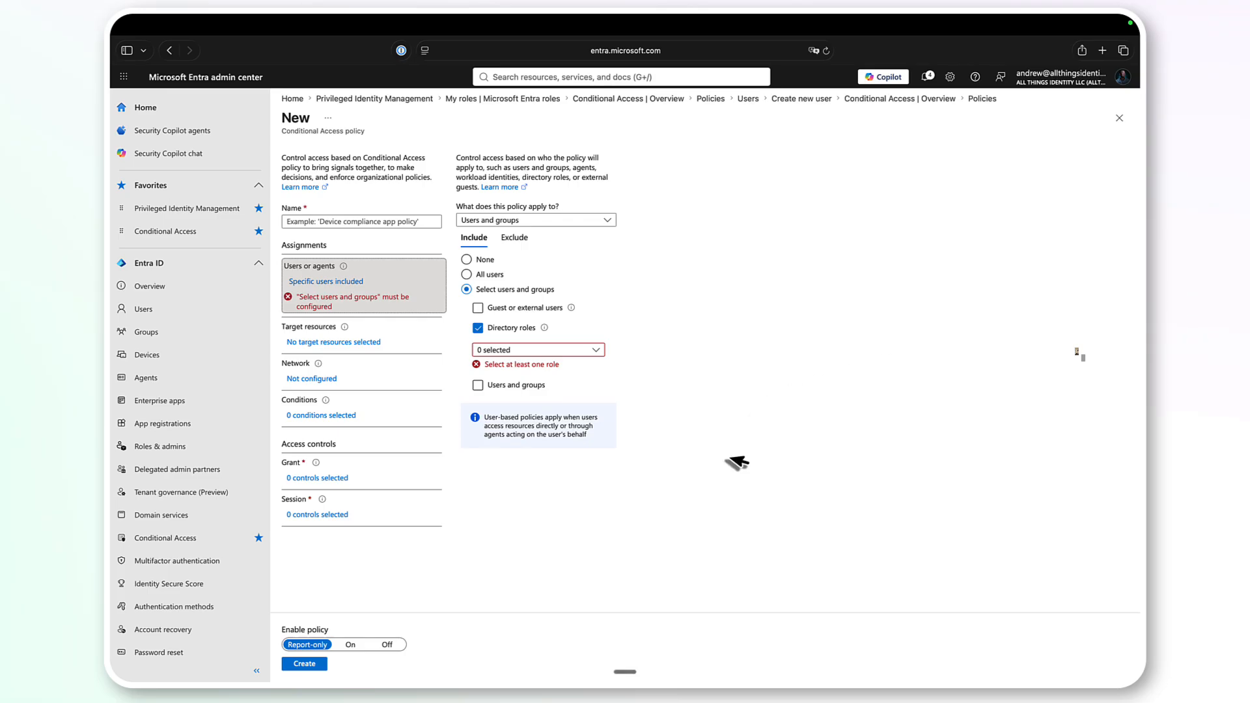
left_click(543, 352)
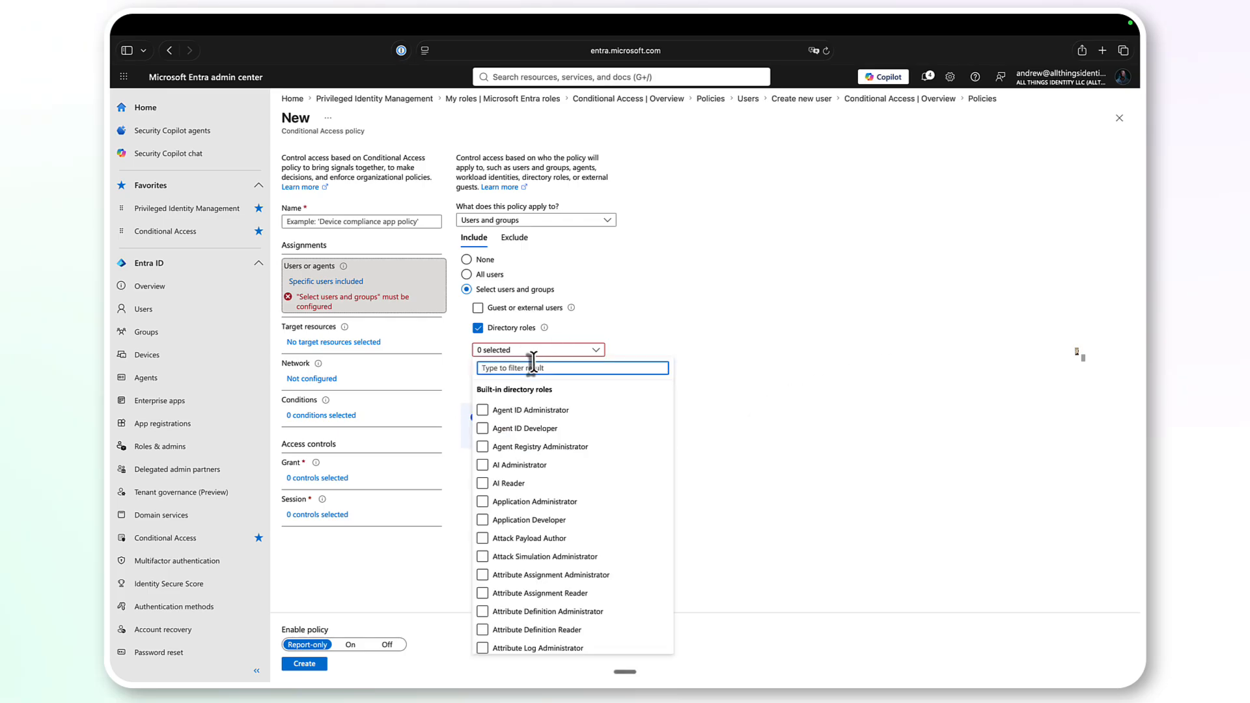
type("glo")
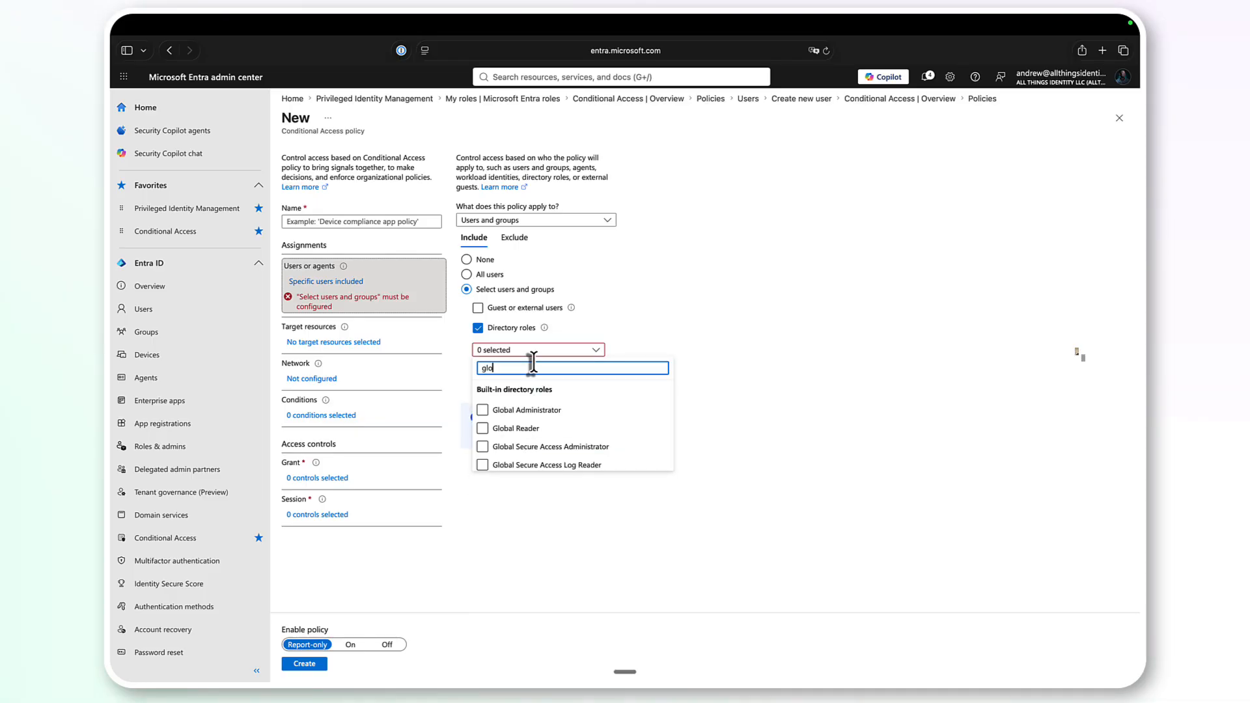
left_click(555, 411)
left_click(817, 450)
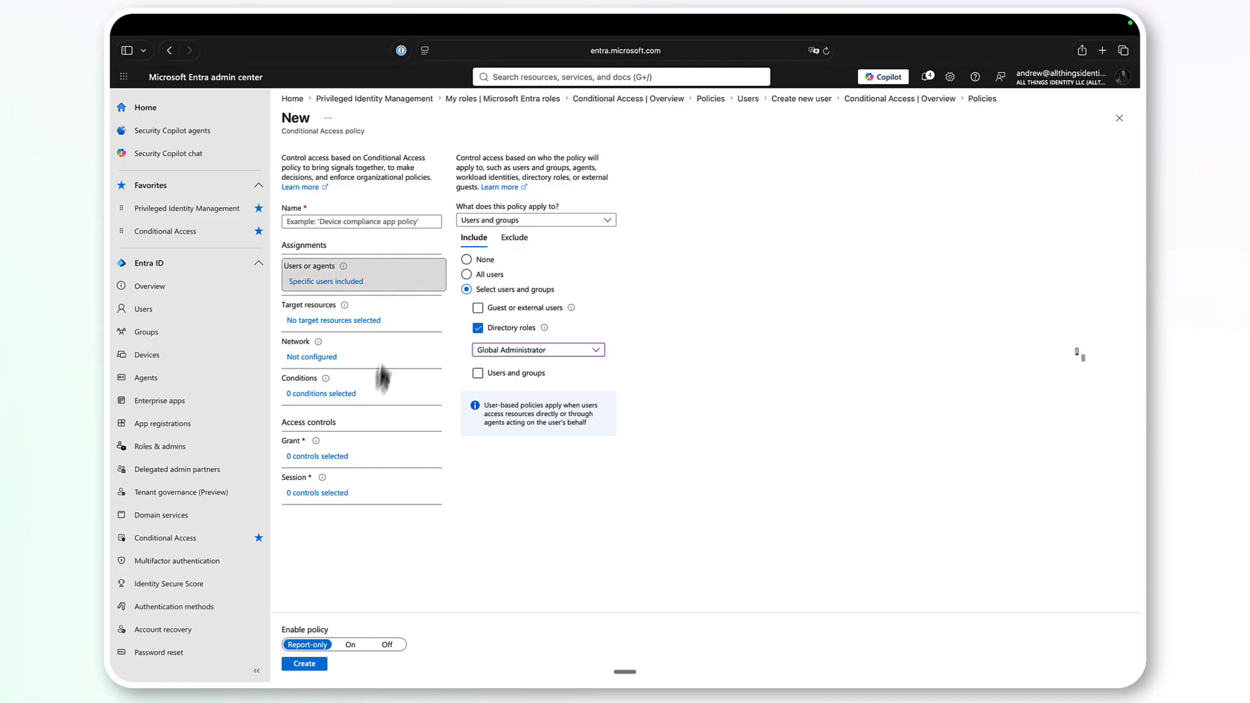
- In the policy's grant controls, require an authentication strength of Phishing-resistant MFA
left_click(329, 457)
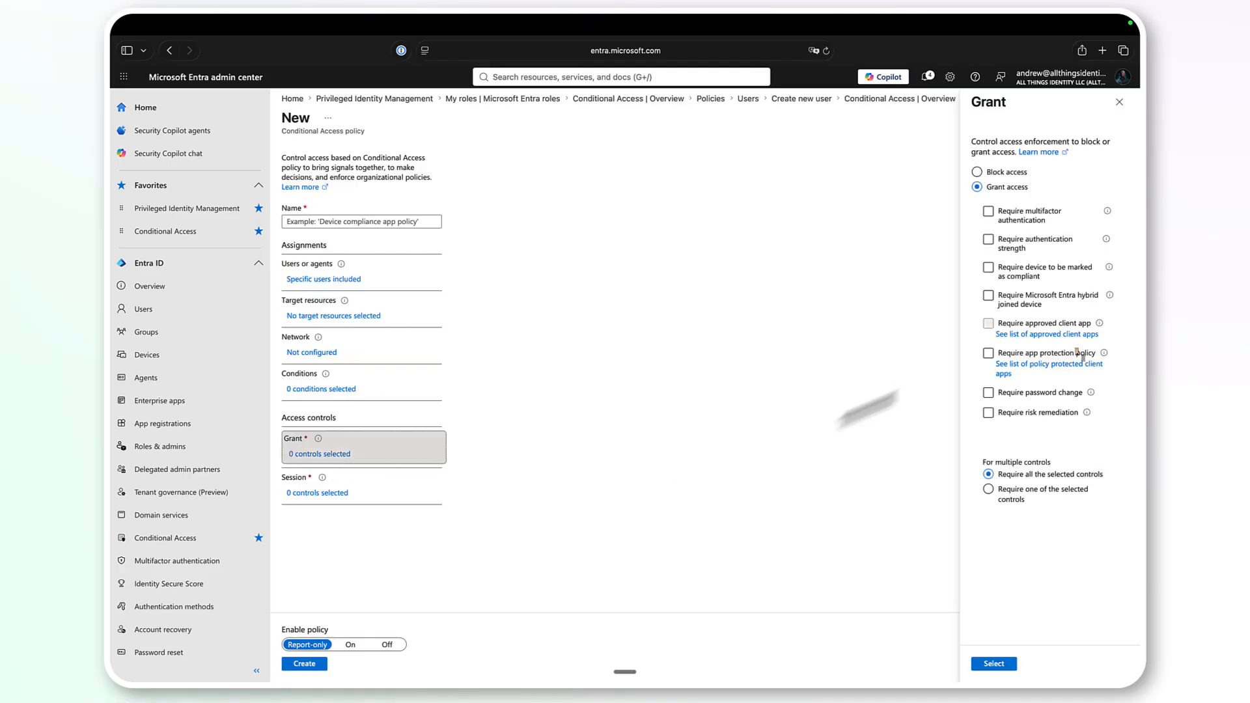
left_click(990, 249)
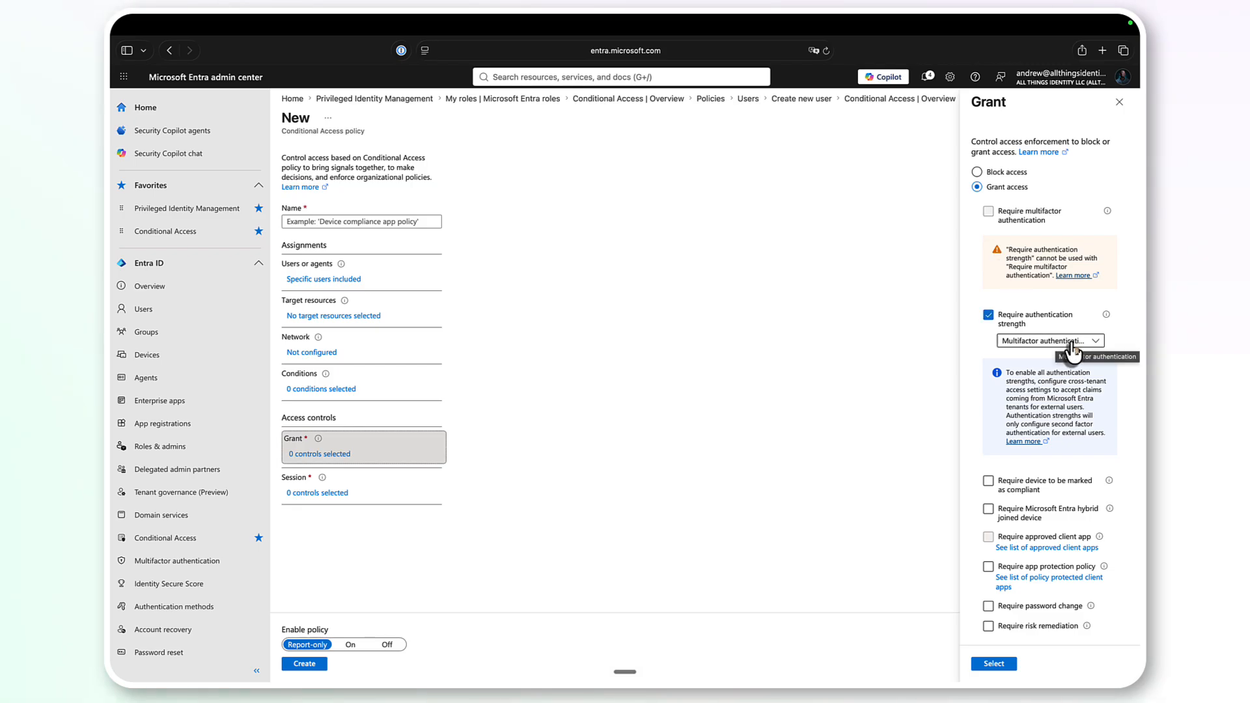
left_click(1072, 345)
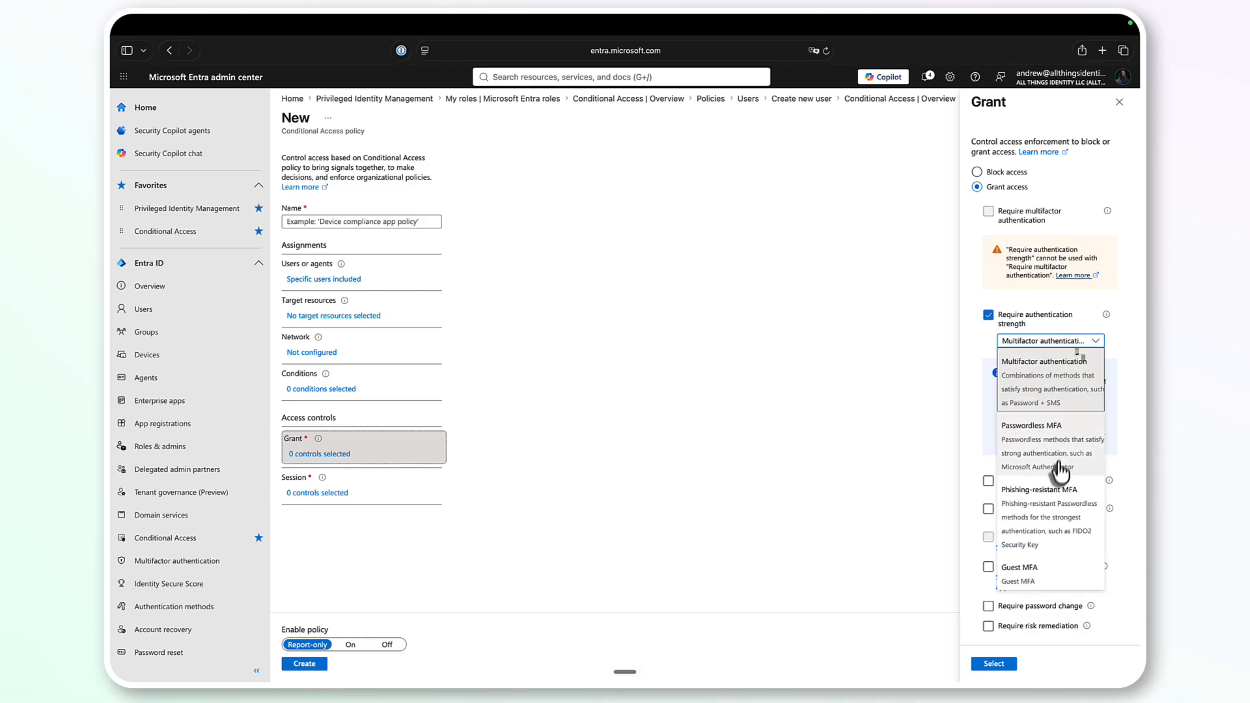
left_click(1058, 513)
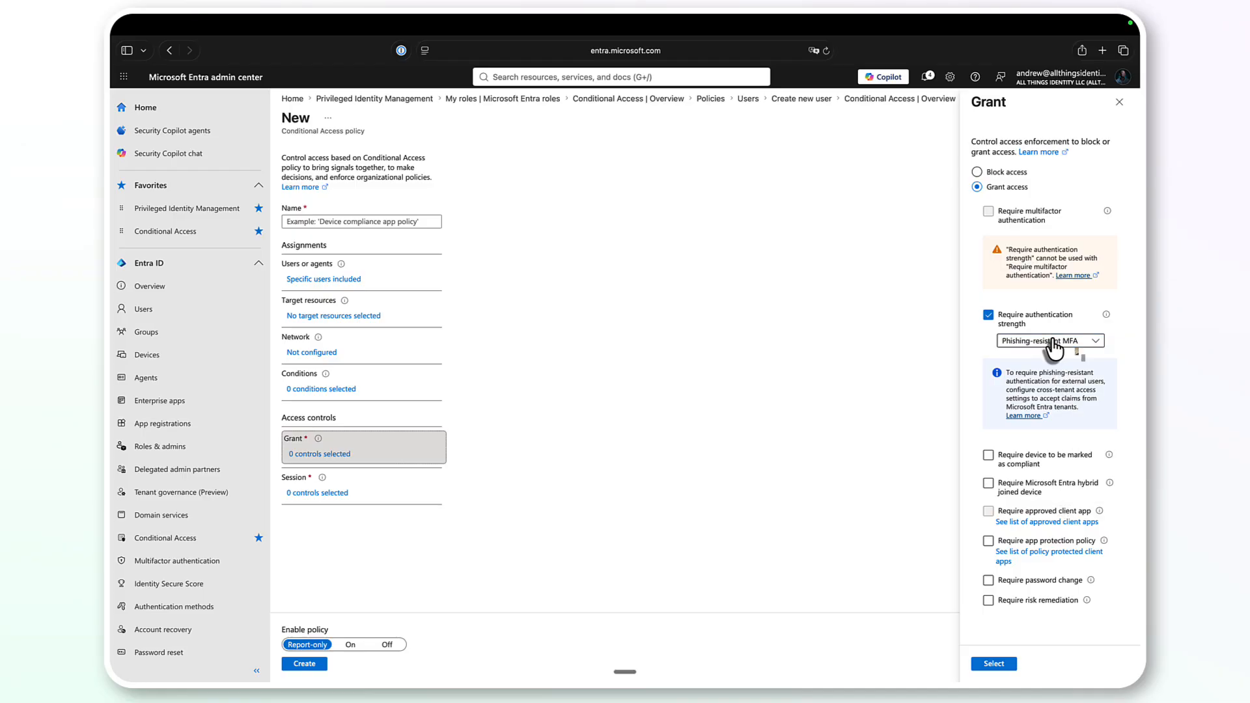